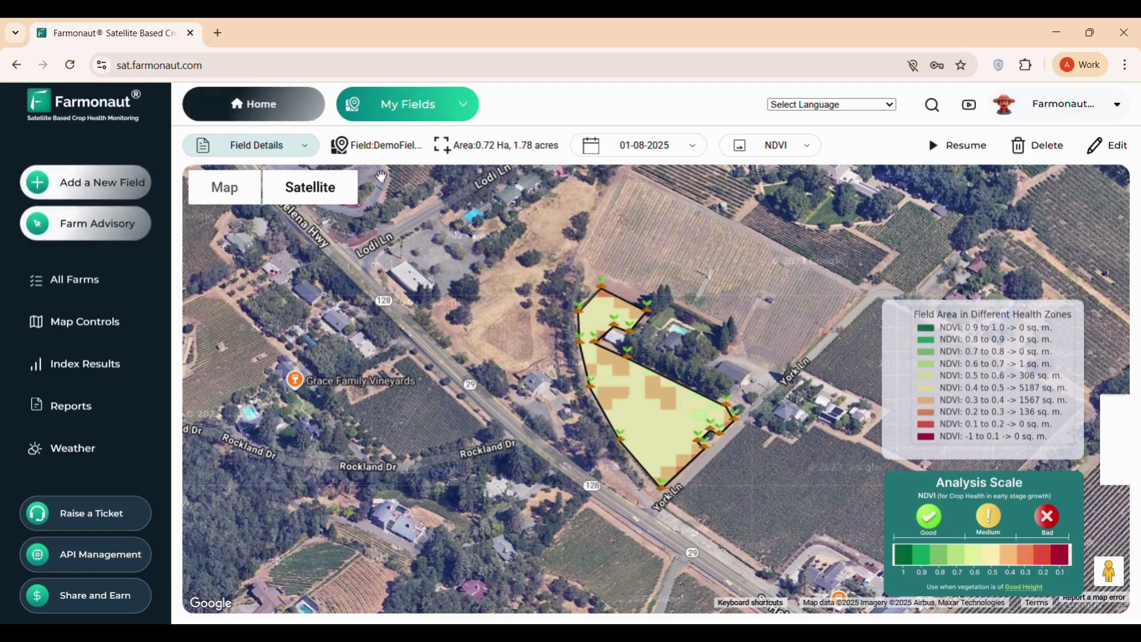
Open the first demo field, then start a new field and centre the map on Bangalore.
click(403, 119)
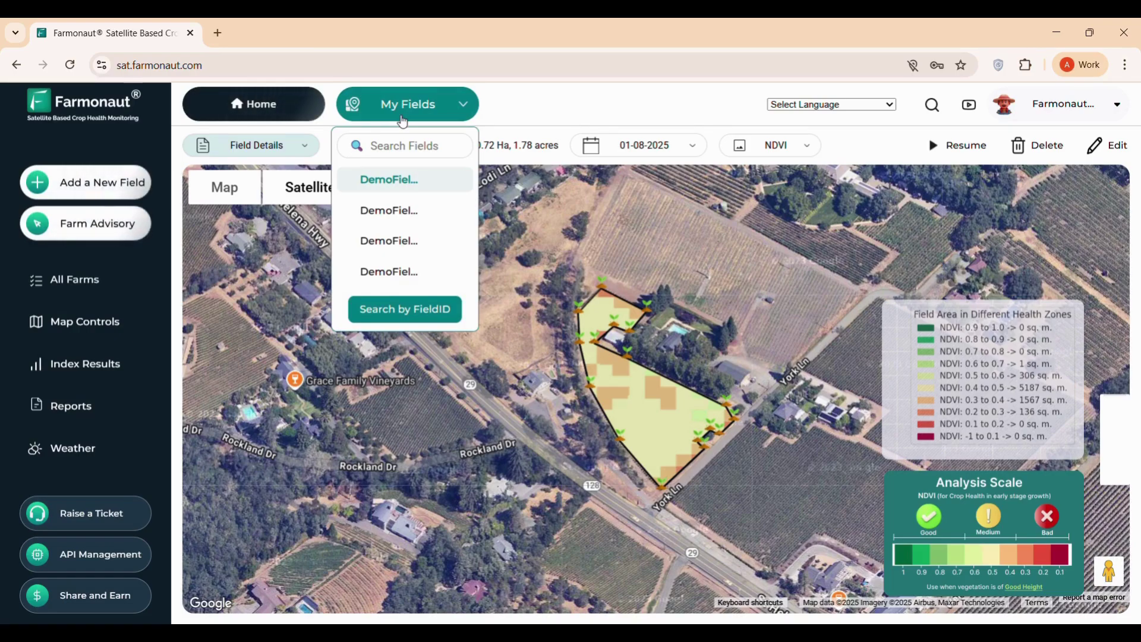
click(412, 177)
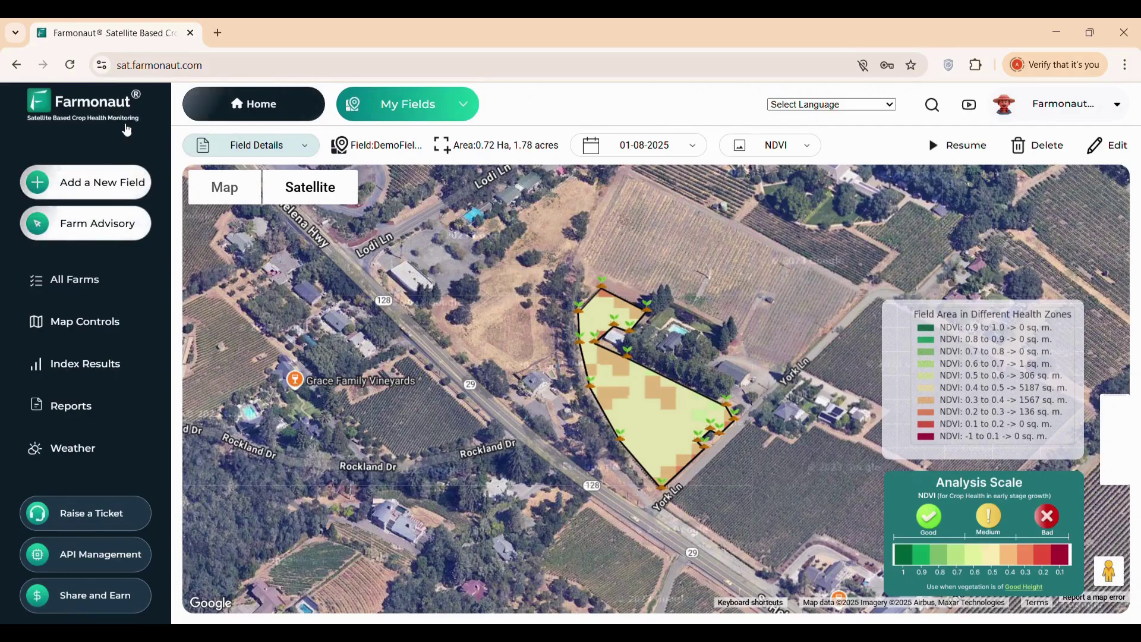
click(111, 179)
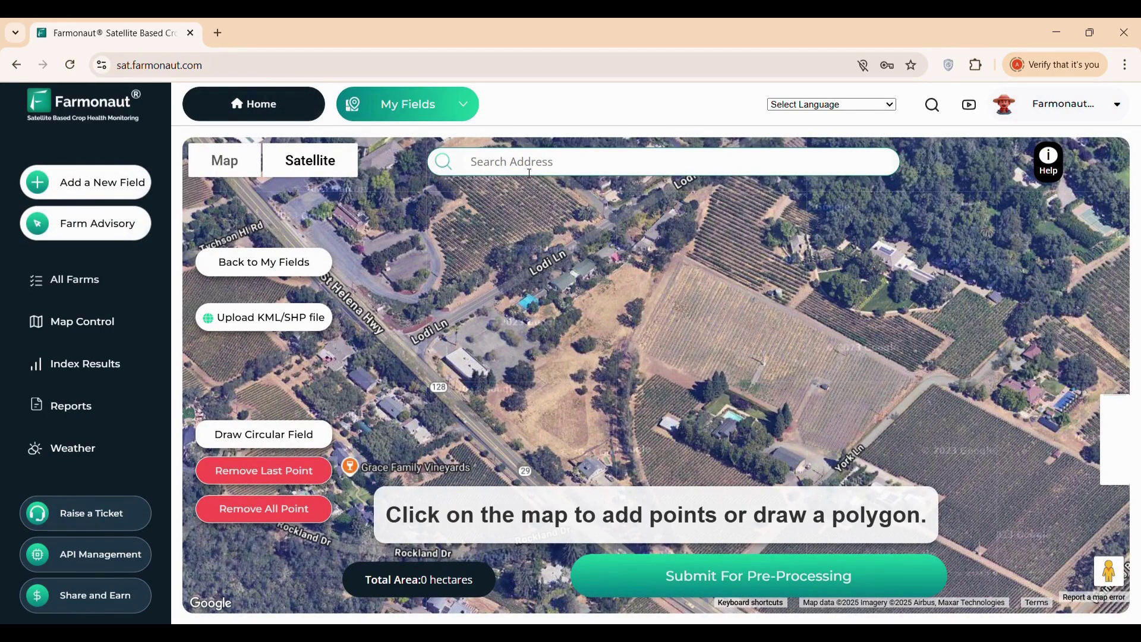
text(bang)
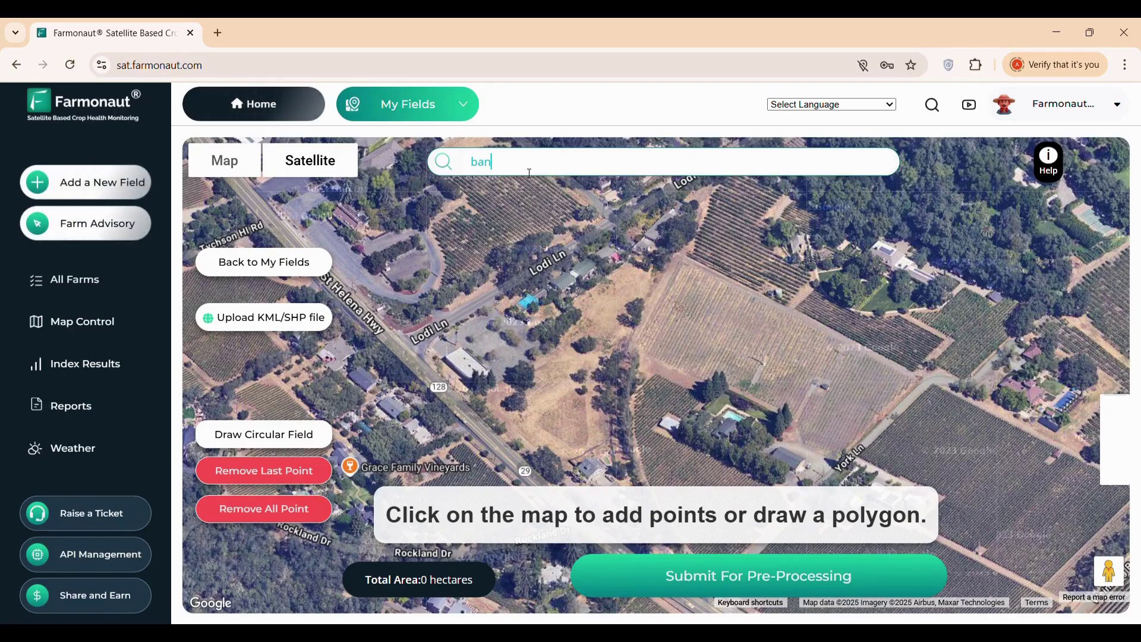
click(543, 215)
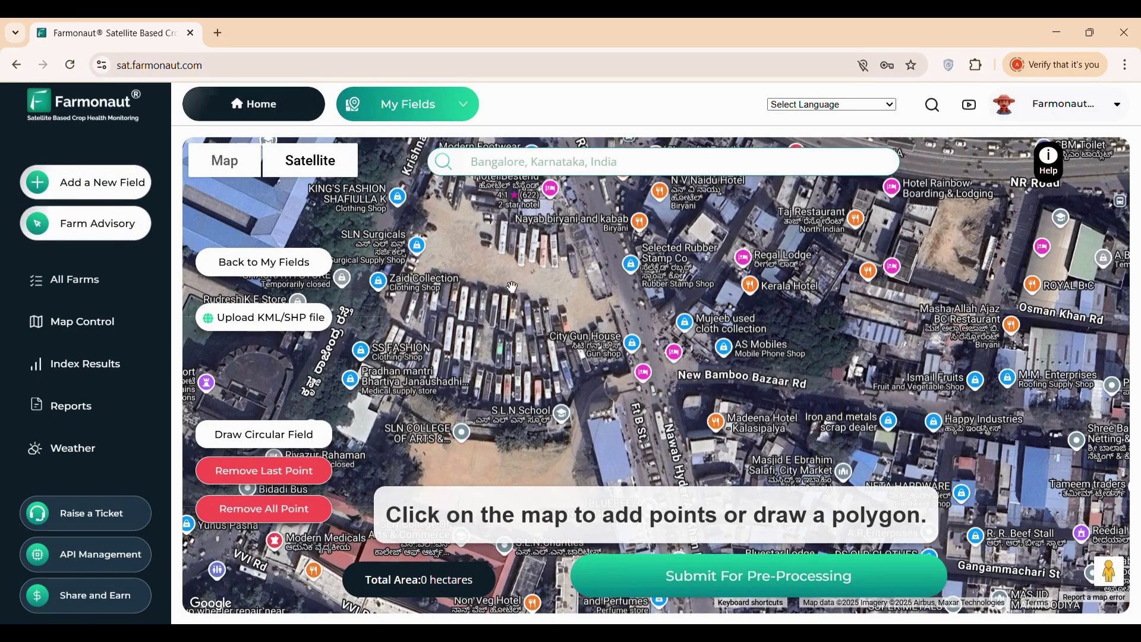
Place corner points around the bus yard to outline a 0.139-hectare field.
click(468, 276)
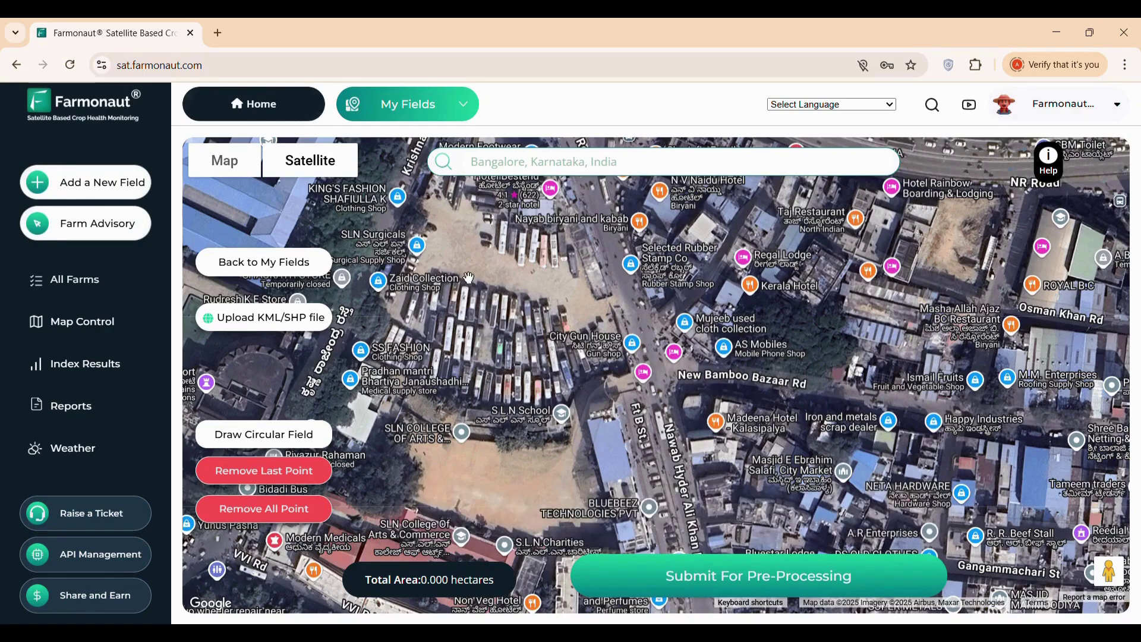
click(587, 296)
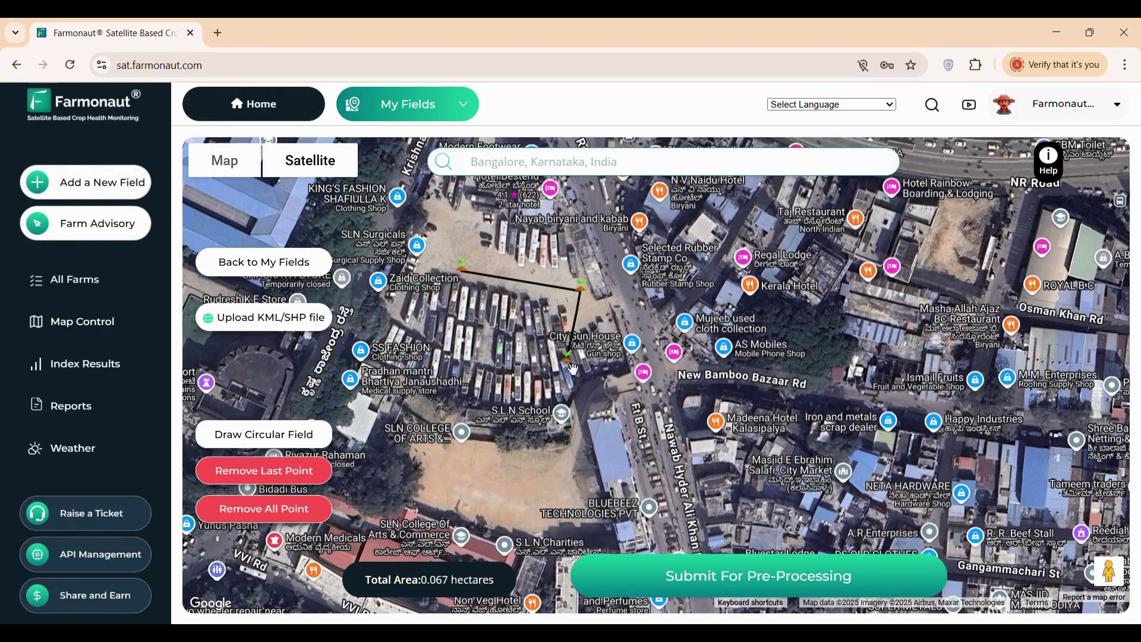
click(447, 349)
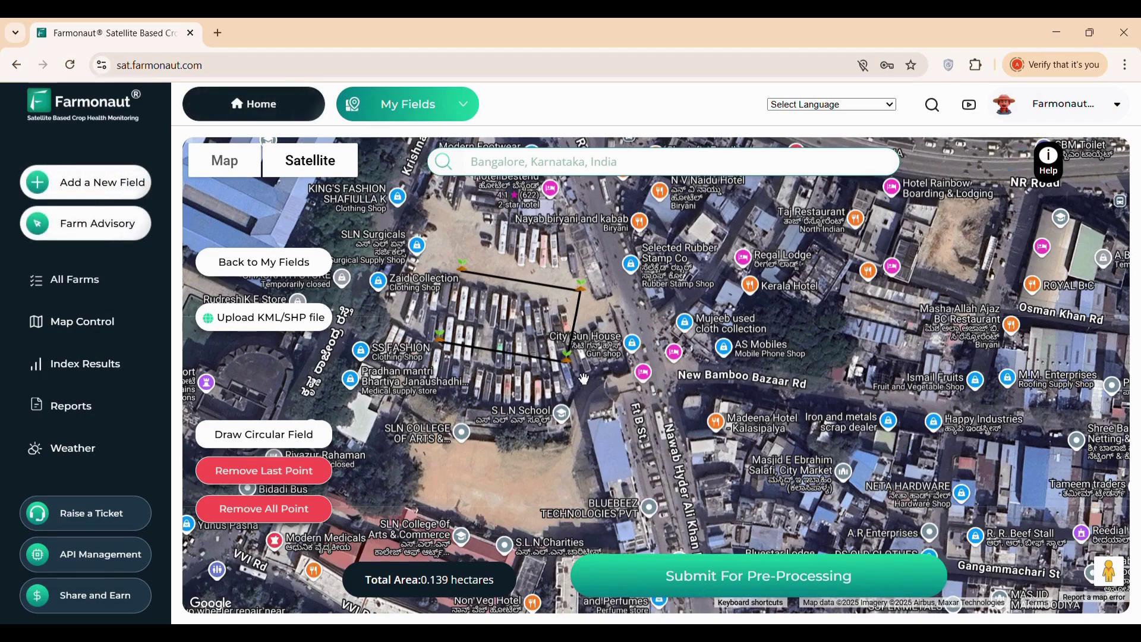
Submit the outline as an Almonds field named test_field, sown 01-08-2025.
click(691, 578)
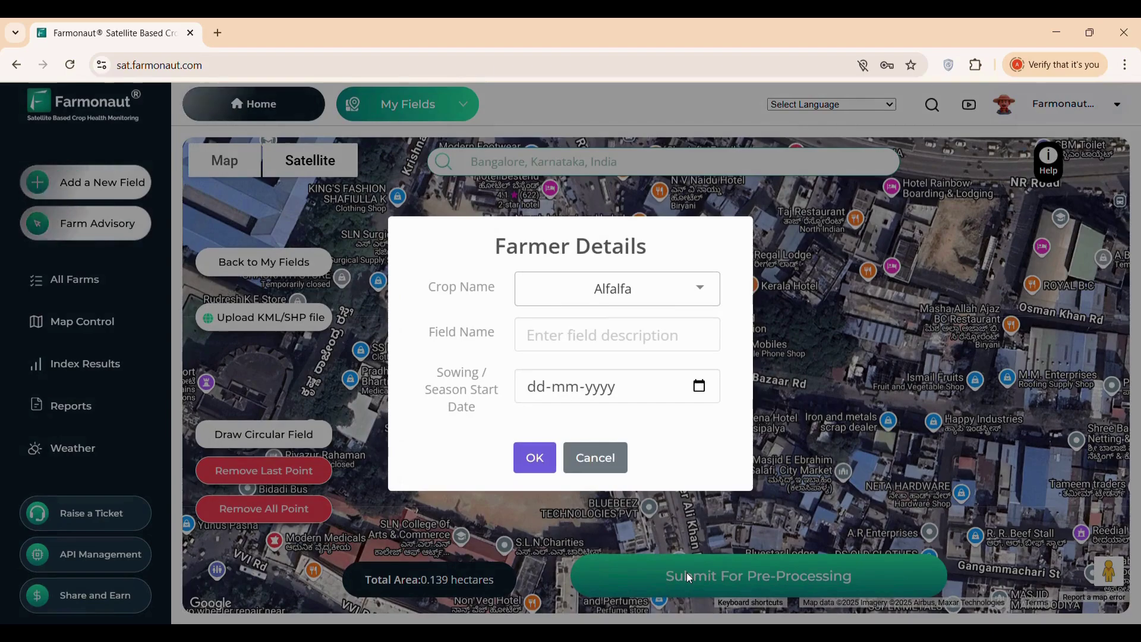
click(550, 294)
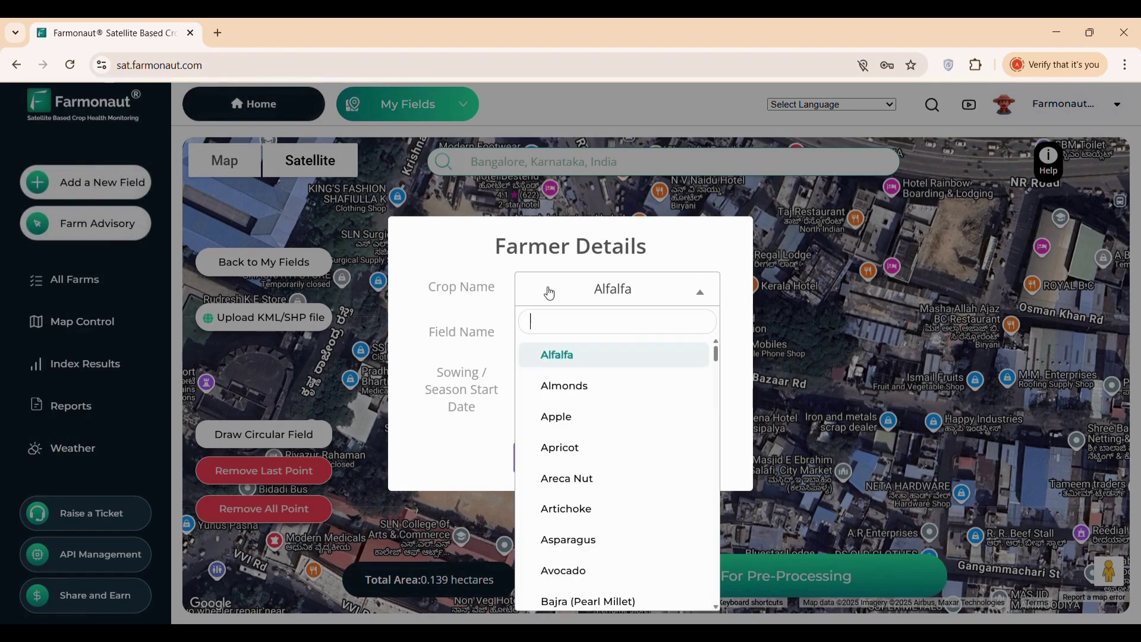
click(565, 386)
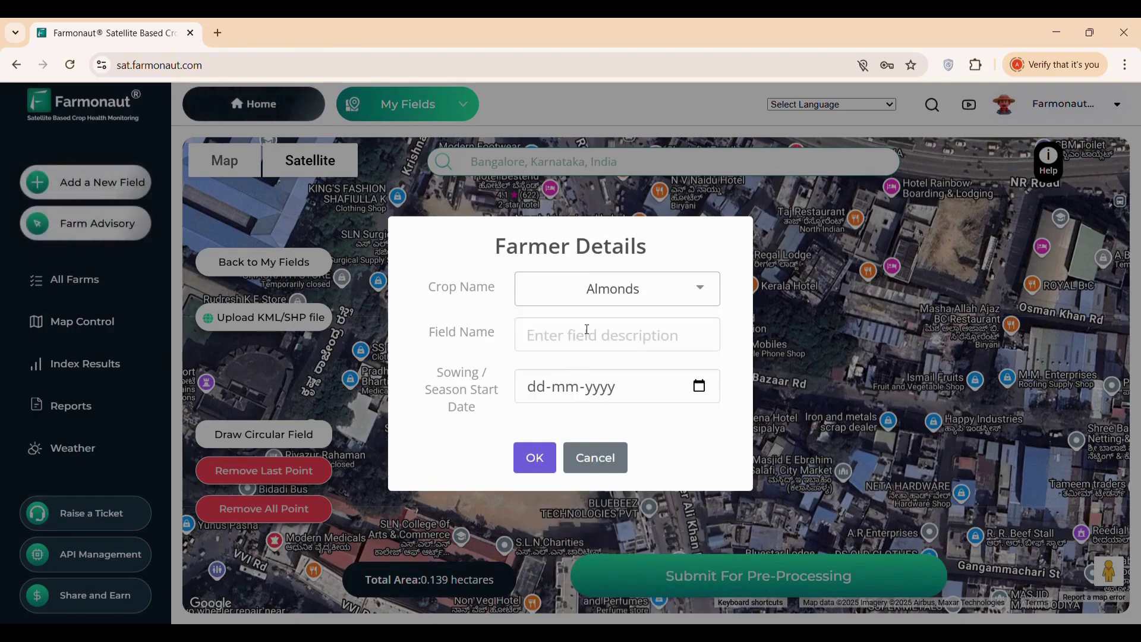
click(616, 370)
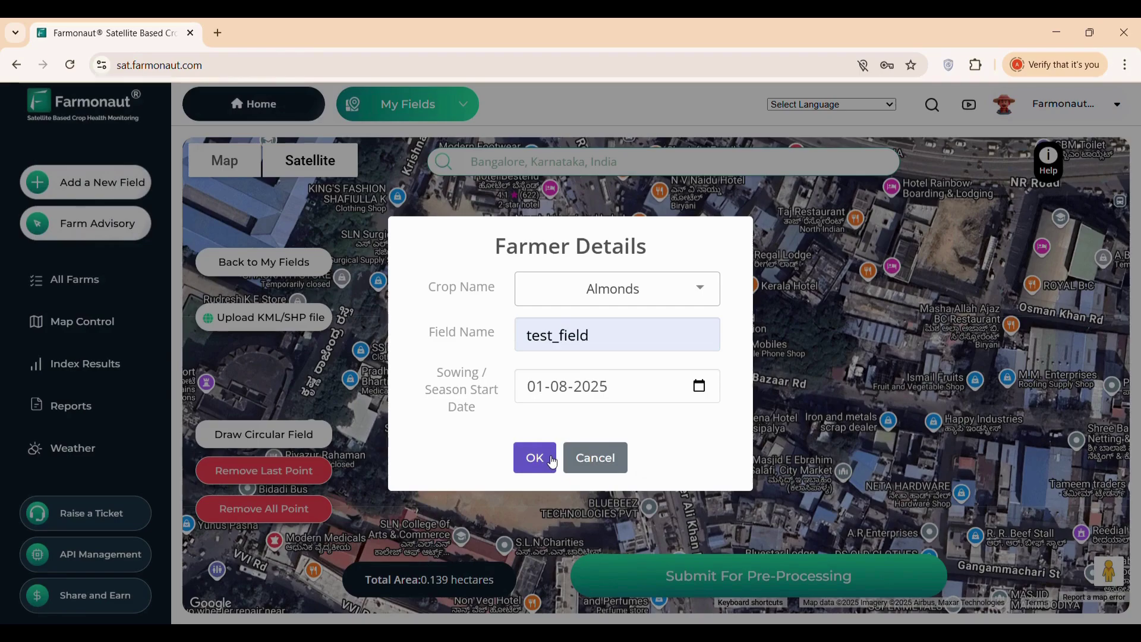
click(553, 463)
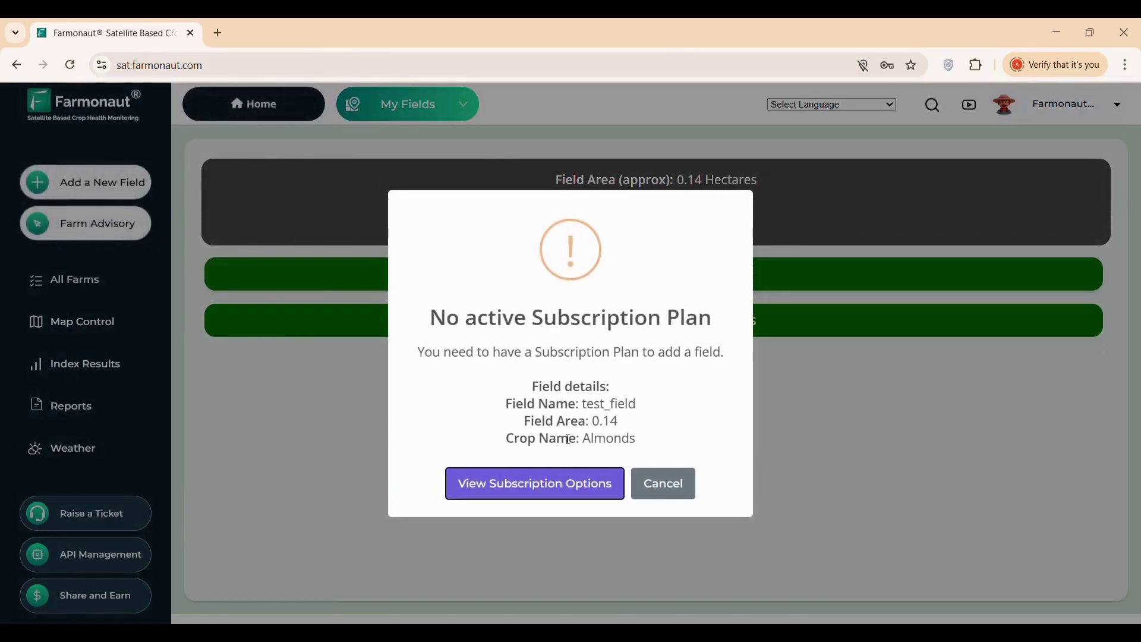
Try the Starter plan checkout, close Razorpay, then choose the Basic monthly plan at US$29.99.
click(567, 485)
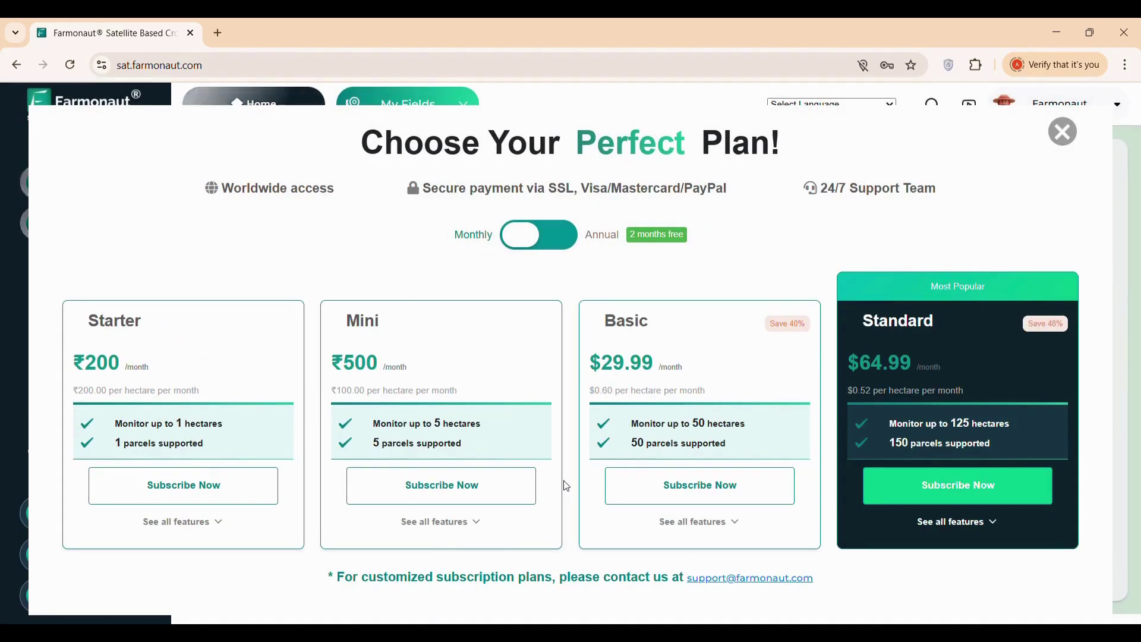
click(205, 485)
click(538, 446)
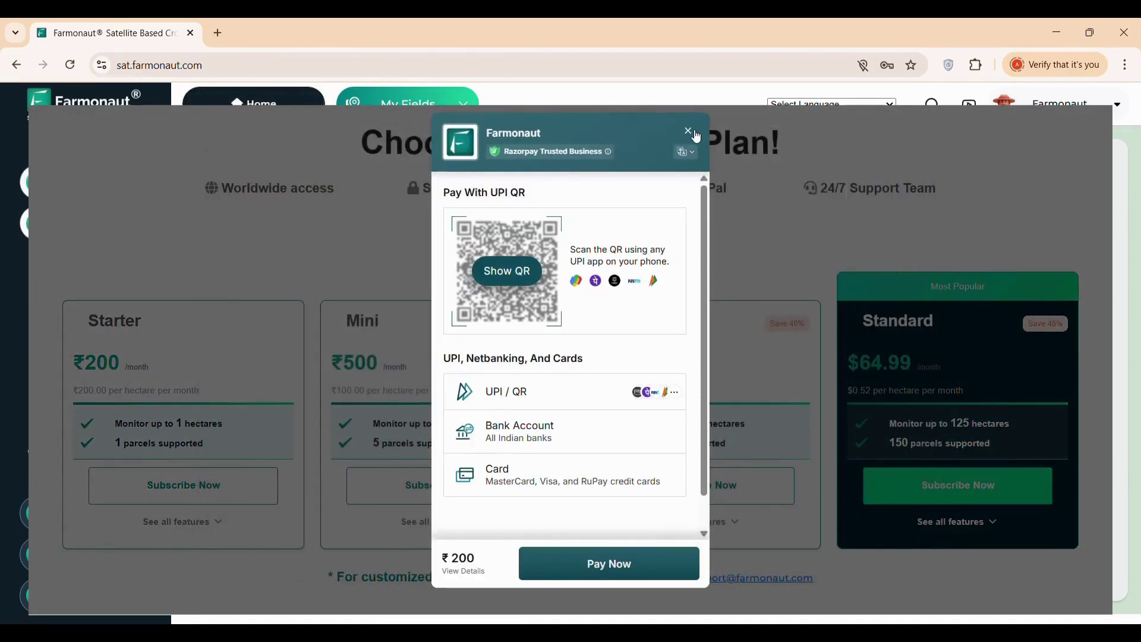
click(693, 132)
click(571, 425)
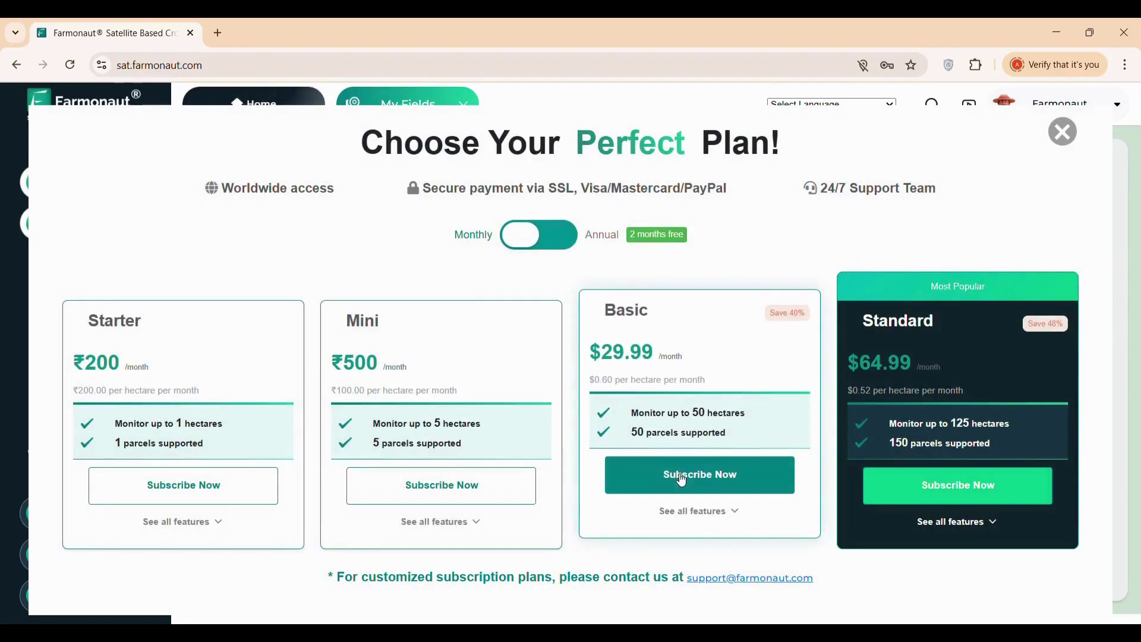
click(682, 479)
click(548, 451)
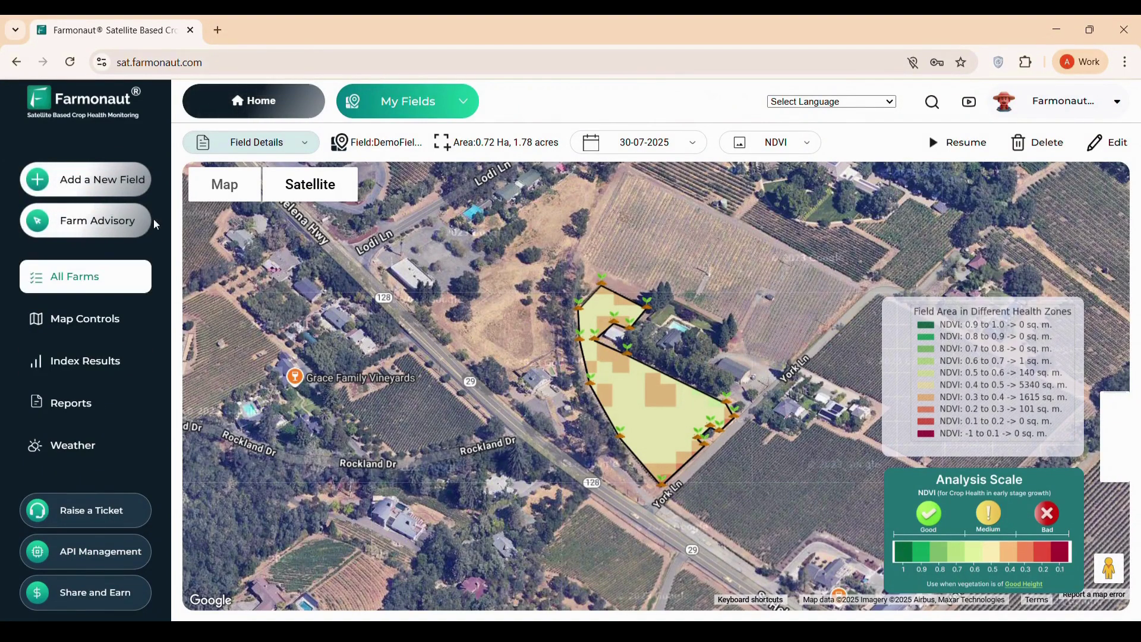
click(265, 144)
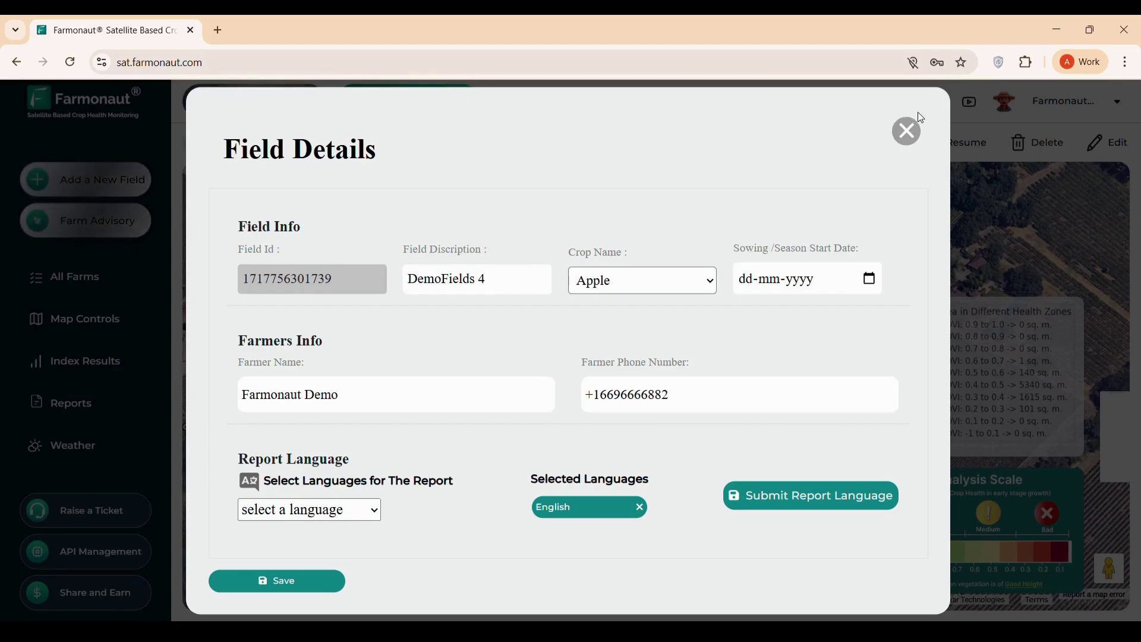
click(909, 131)
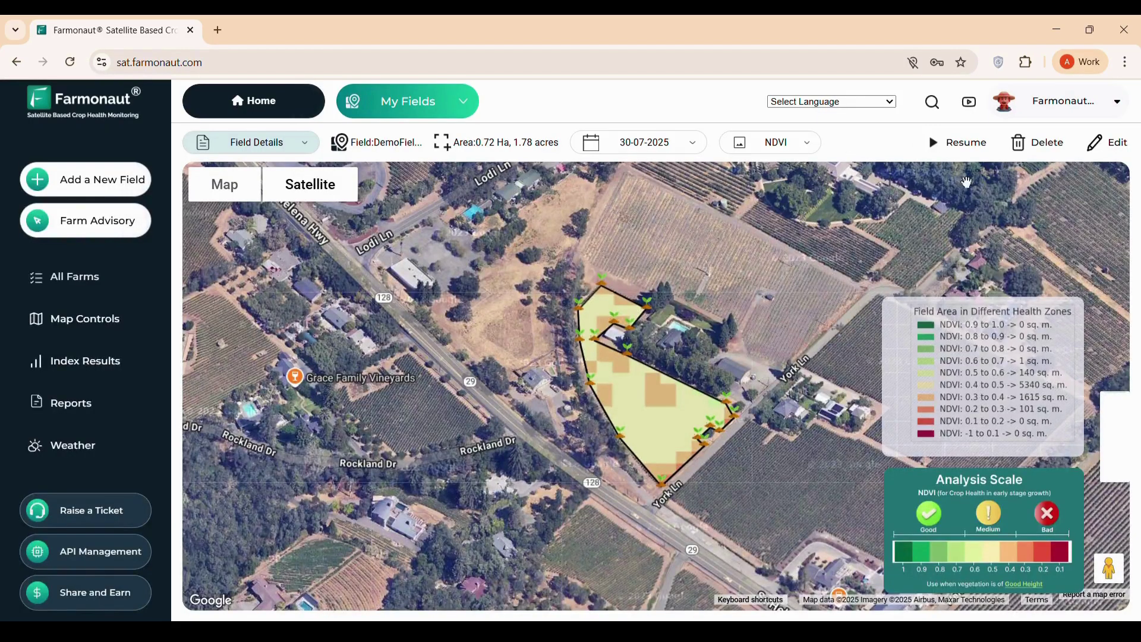
click(1072, 120)
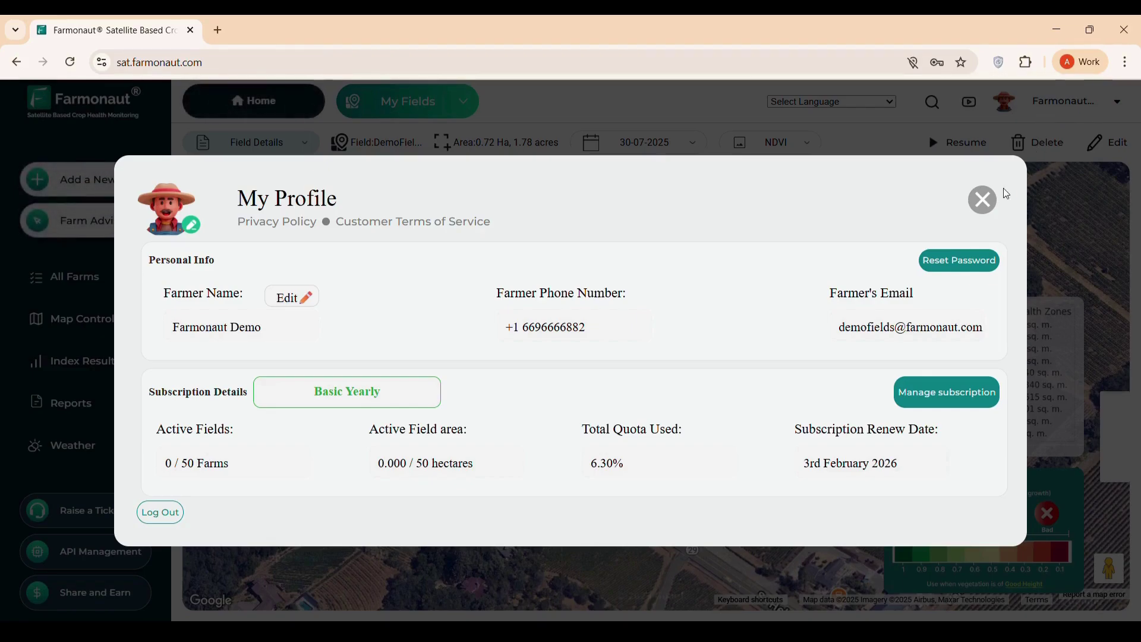
click(982, 199)
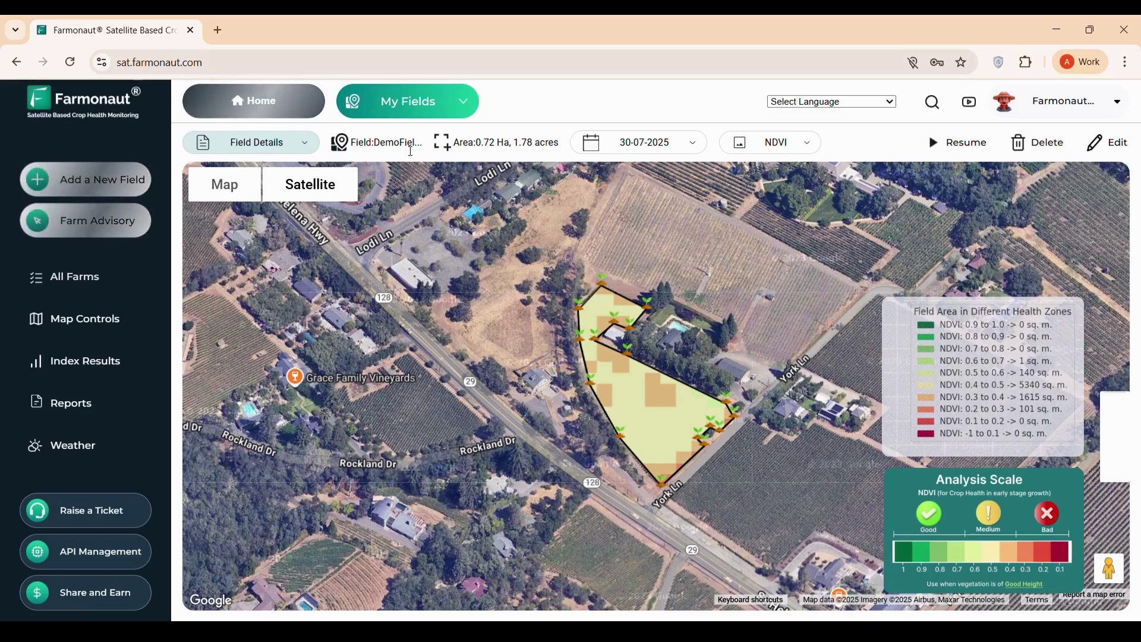
Set the imagery date to 27 July 2025 and bring up the image type list.
click(639, 141)
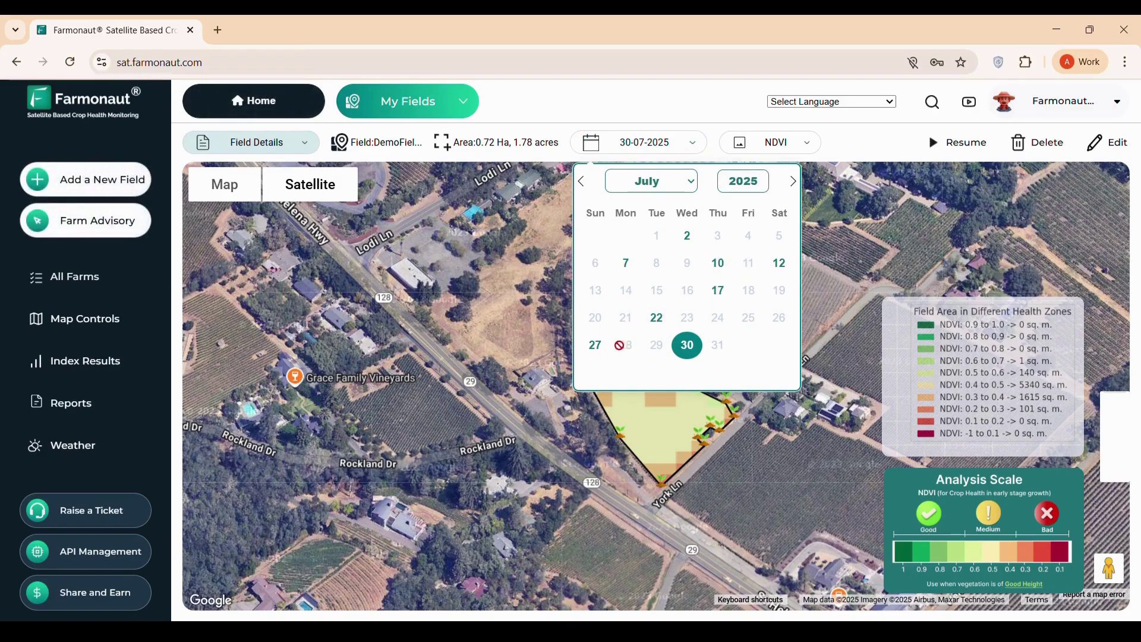
click(595, 345)
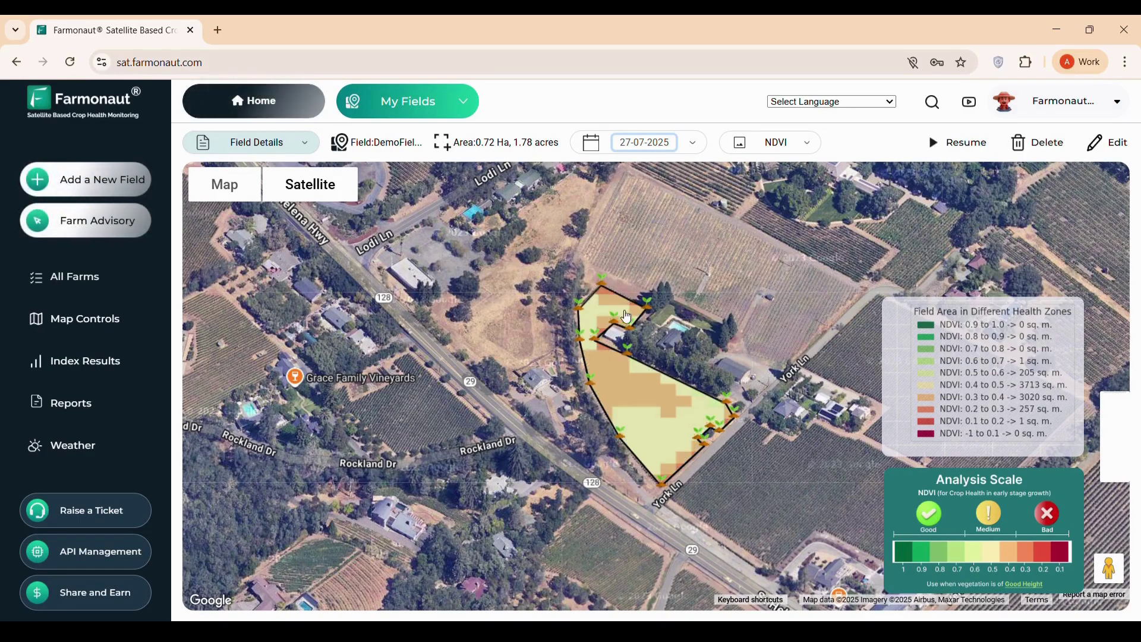
click(778, 152)
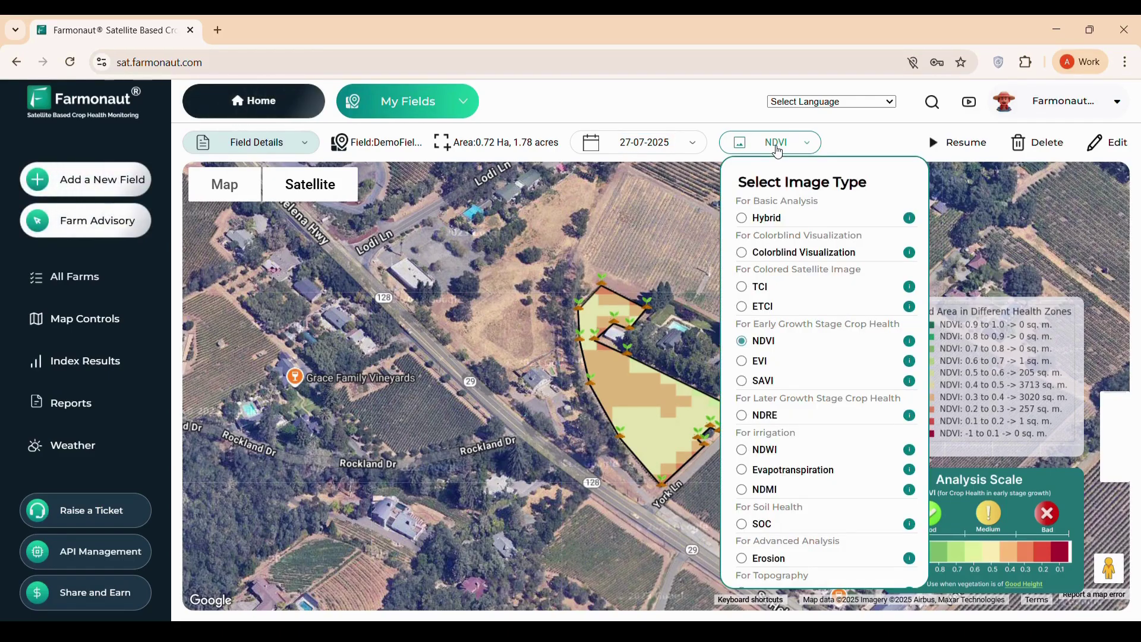
Display the 27-07-2025 Hybrid layer on the field, then reopen the image type list.
click(747, 221)
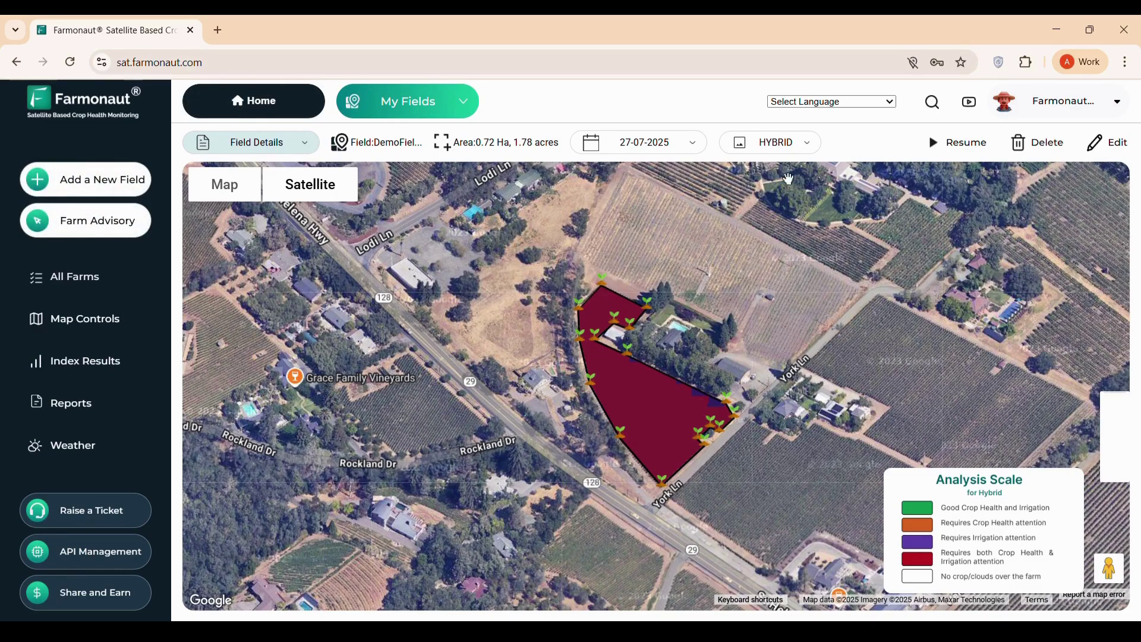
click(767, 142)
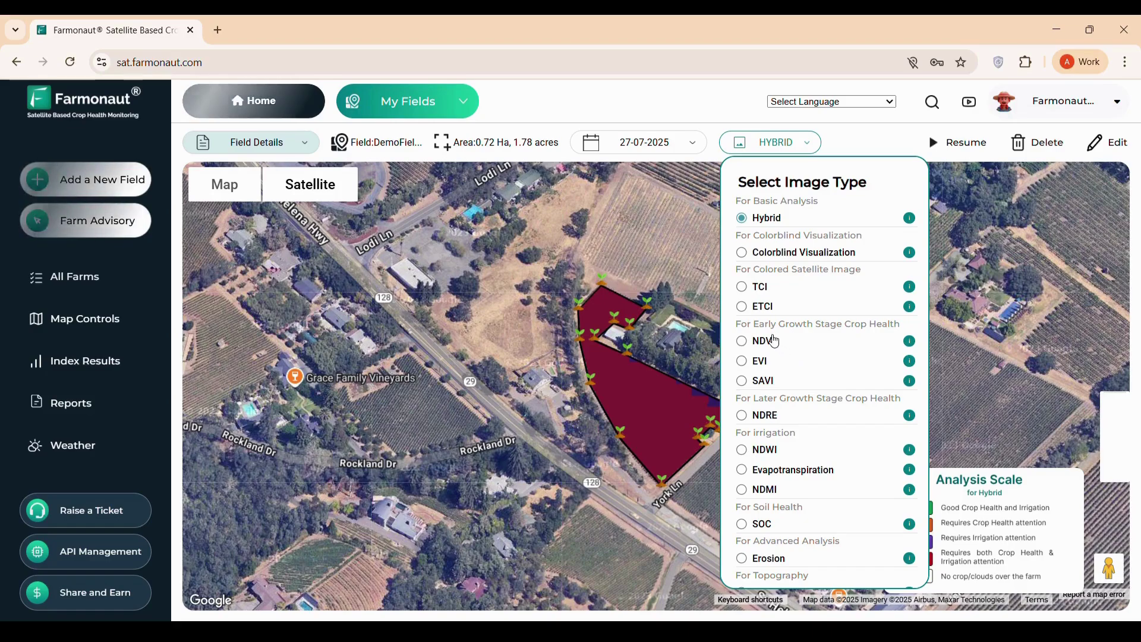
Cycle the field overlay through the NDVI, NDRE and NDWI layers.
click(743, 343)
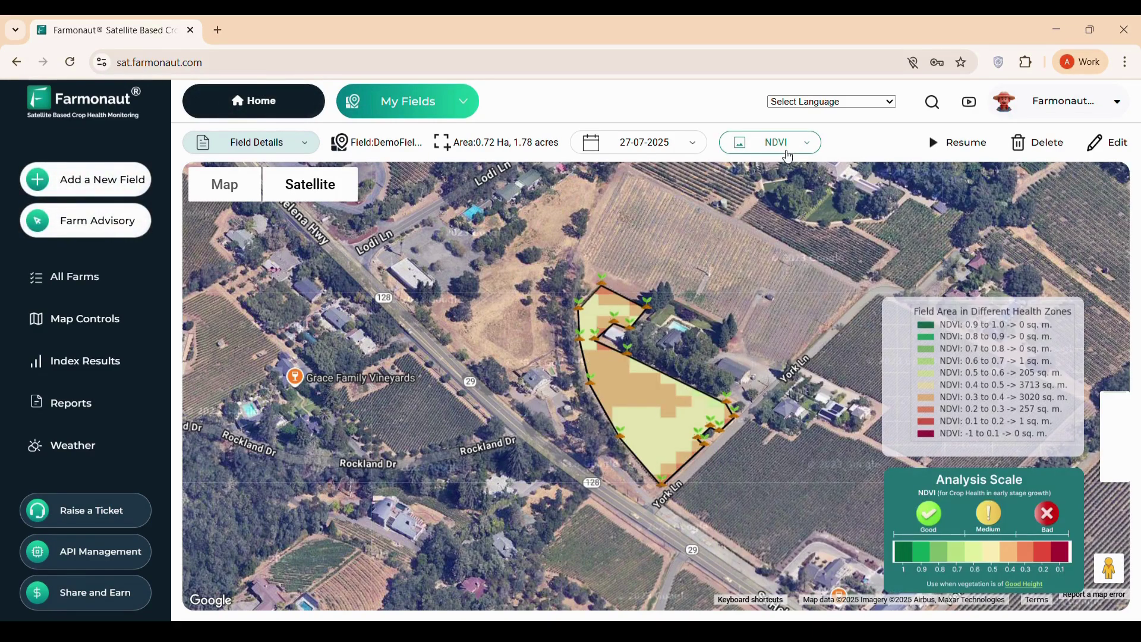
click(789, 155)
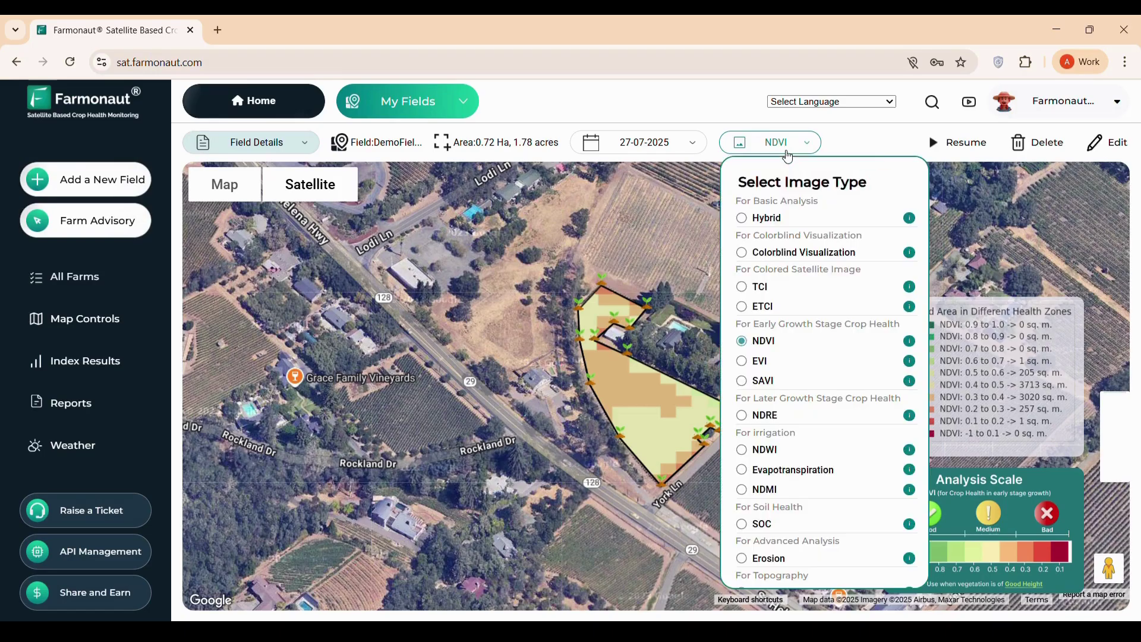
click(743, 415)
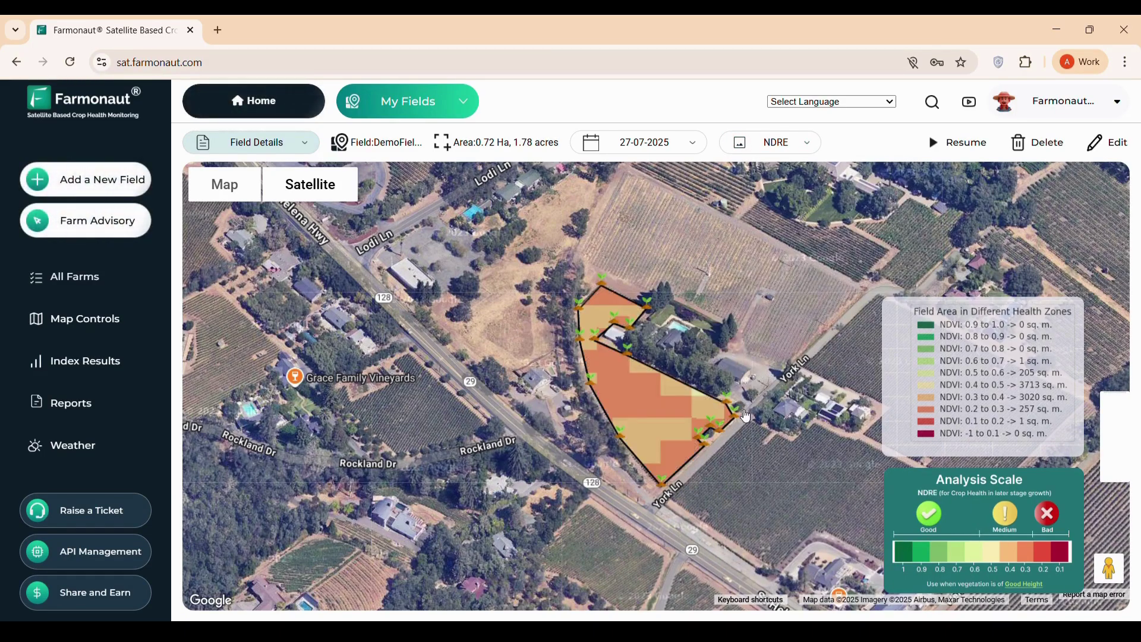
click(779, 156)
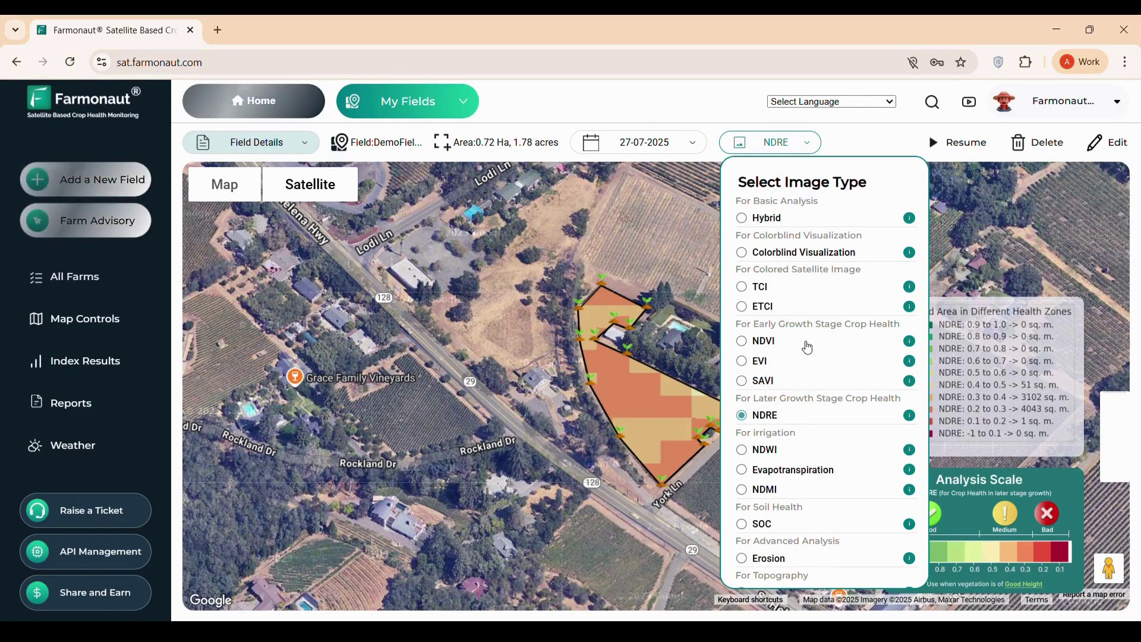
click(744, 453)
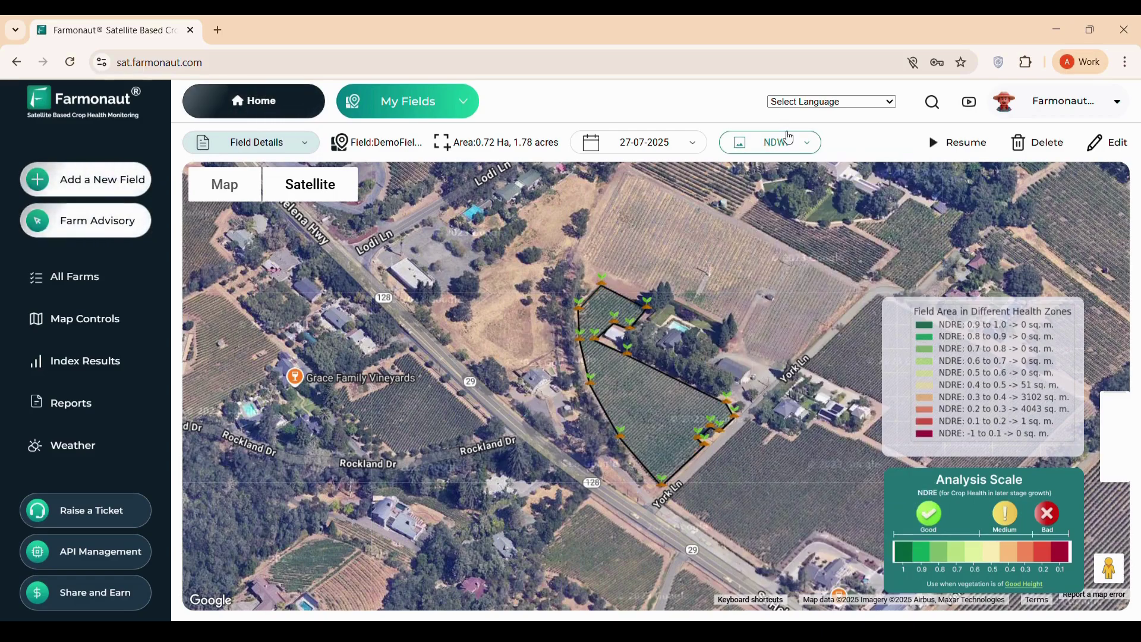
Switch through Evapotranspiration and NDMI, ending on the soil organic carbon (SOC) map.
click(791, 138)
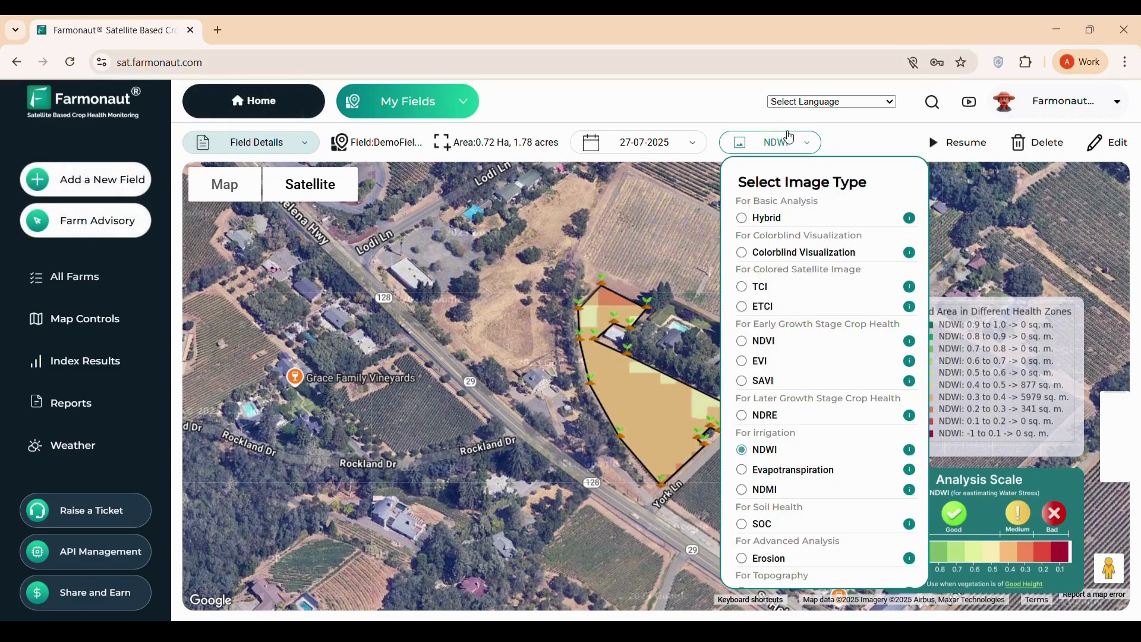
click(745, 470)
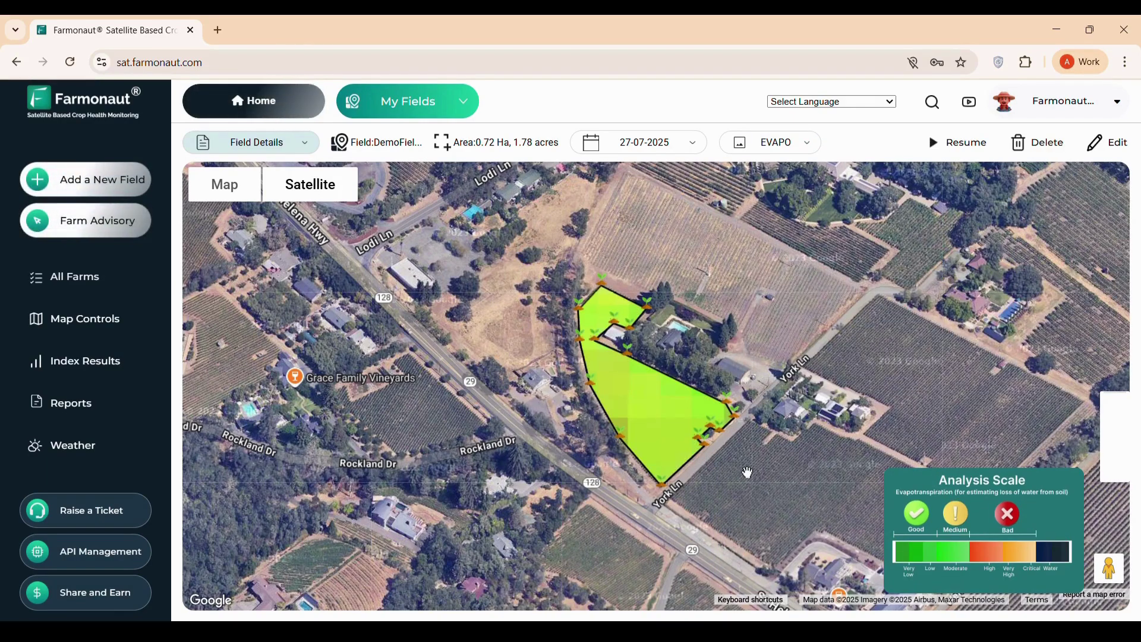
click(783, 150)
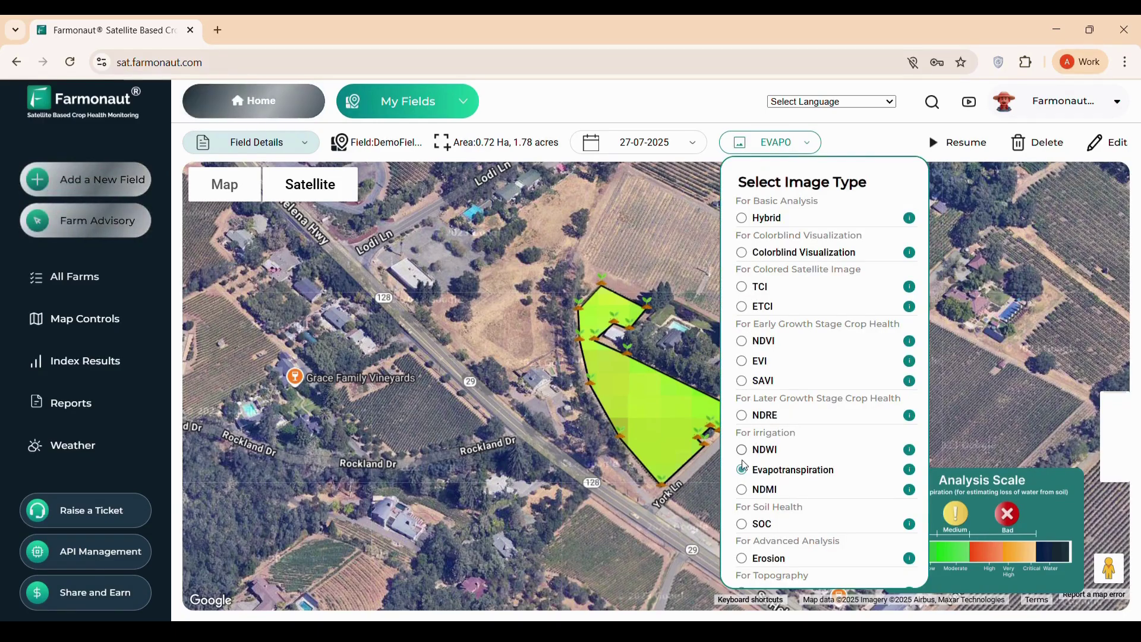
click(744, 494)
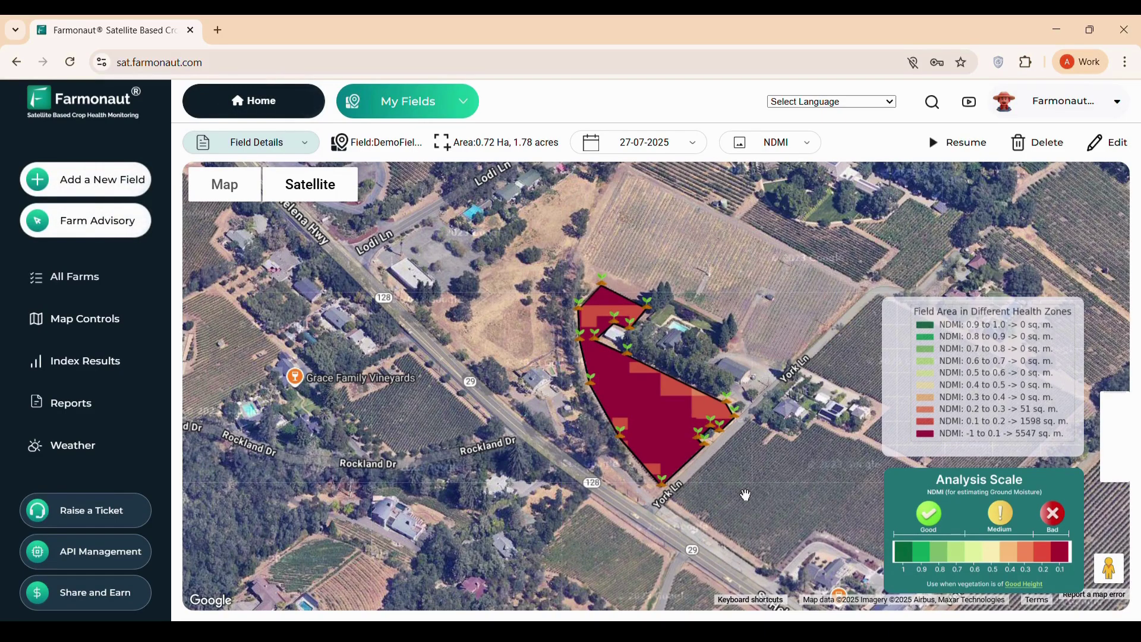
click(779, 147)
scroll(790, 488, down, 1)
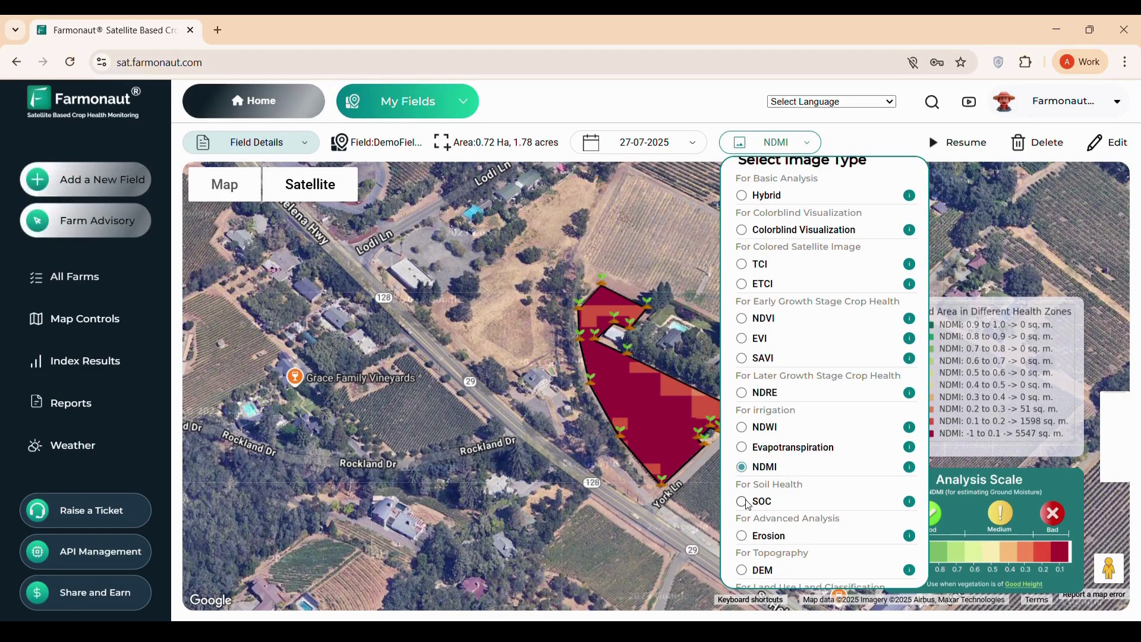
click(753, 505)
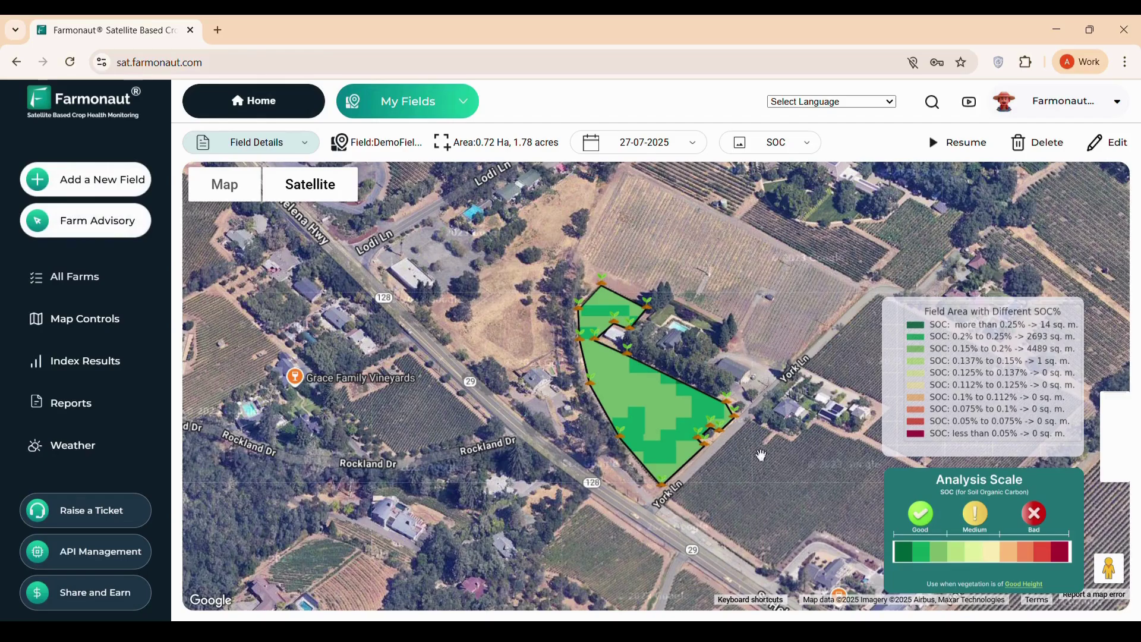
Show the field's DEM terrain elevation layer.
click(770, 143)
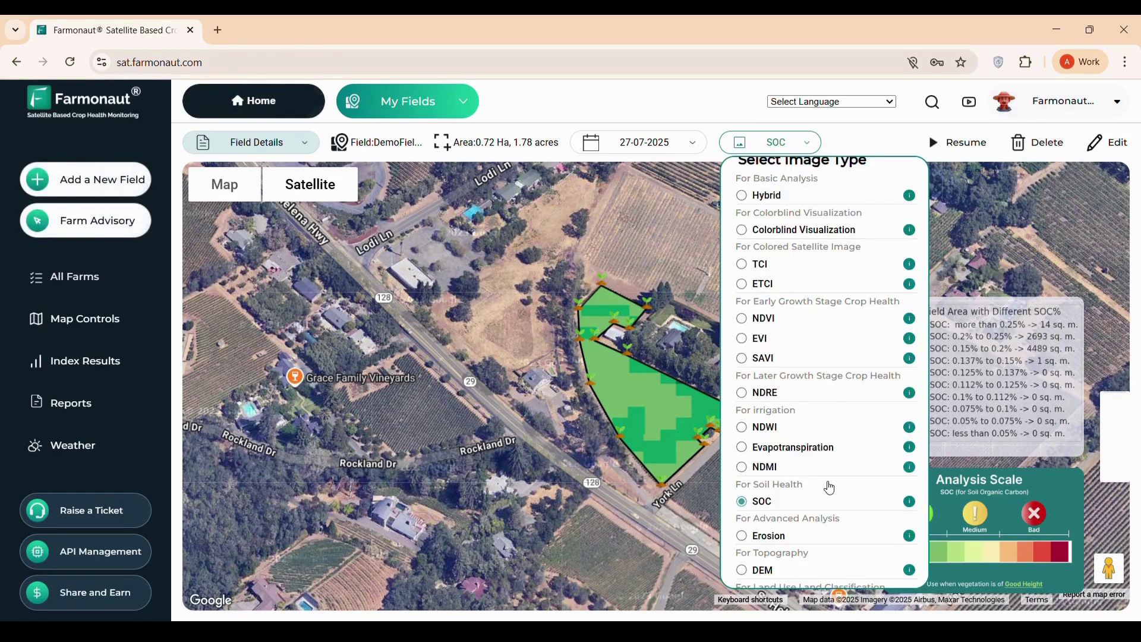
scroll(831, 488, down, 1)
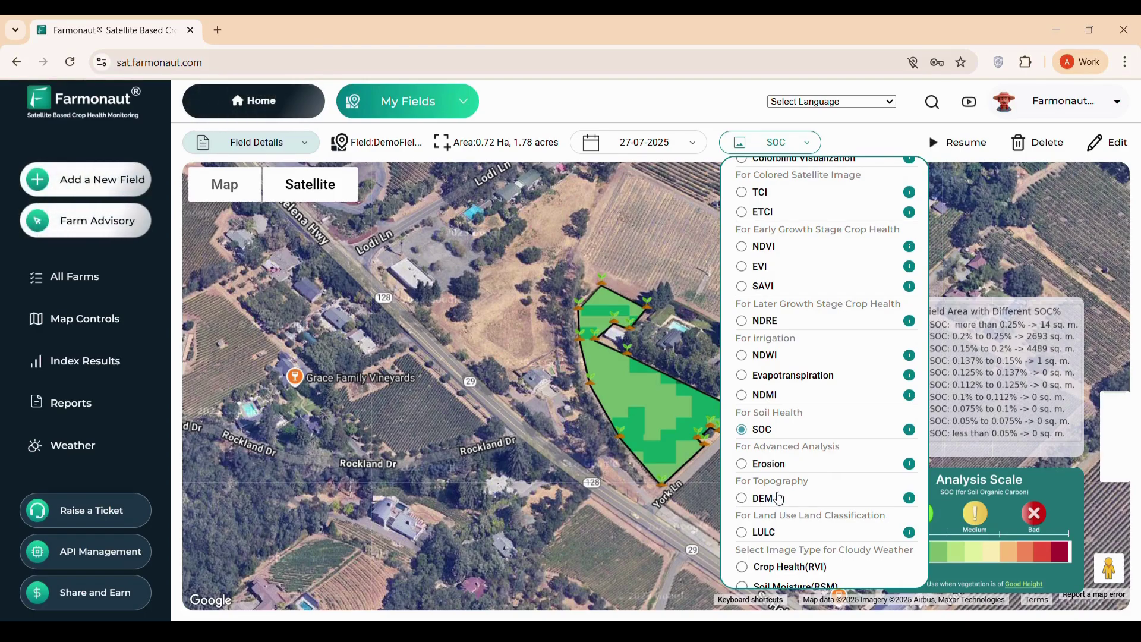
click(746, 502)
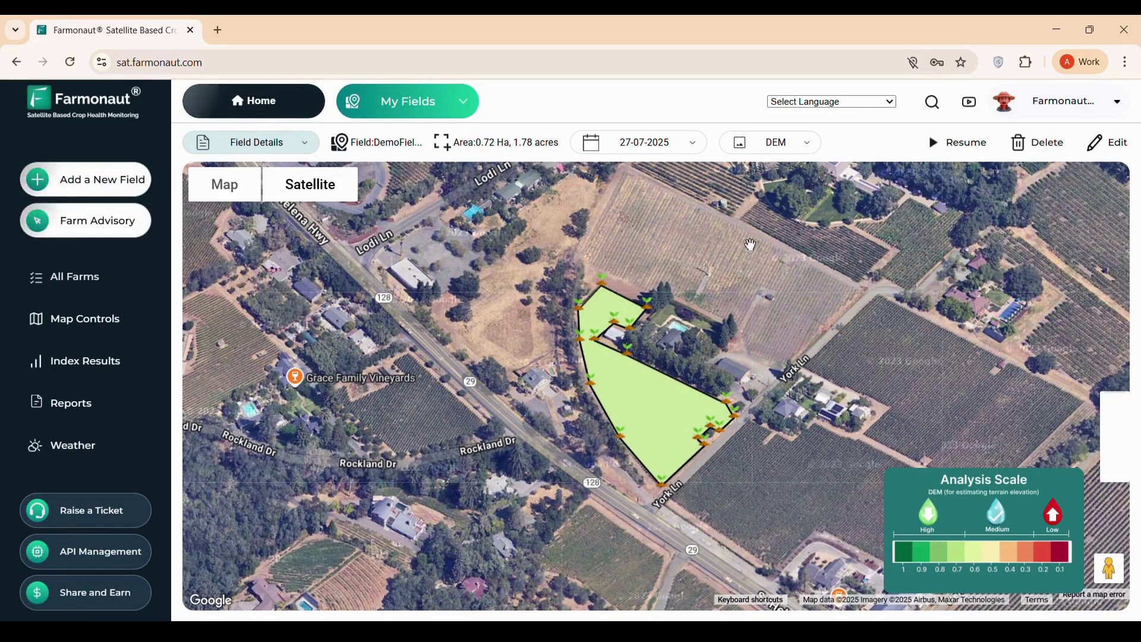
Switch the overlay to the Crop Health (RVI) cloudy-weather layer.
click(786, 142)
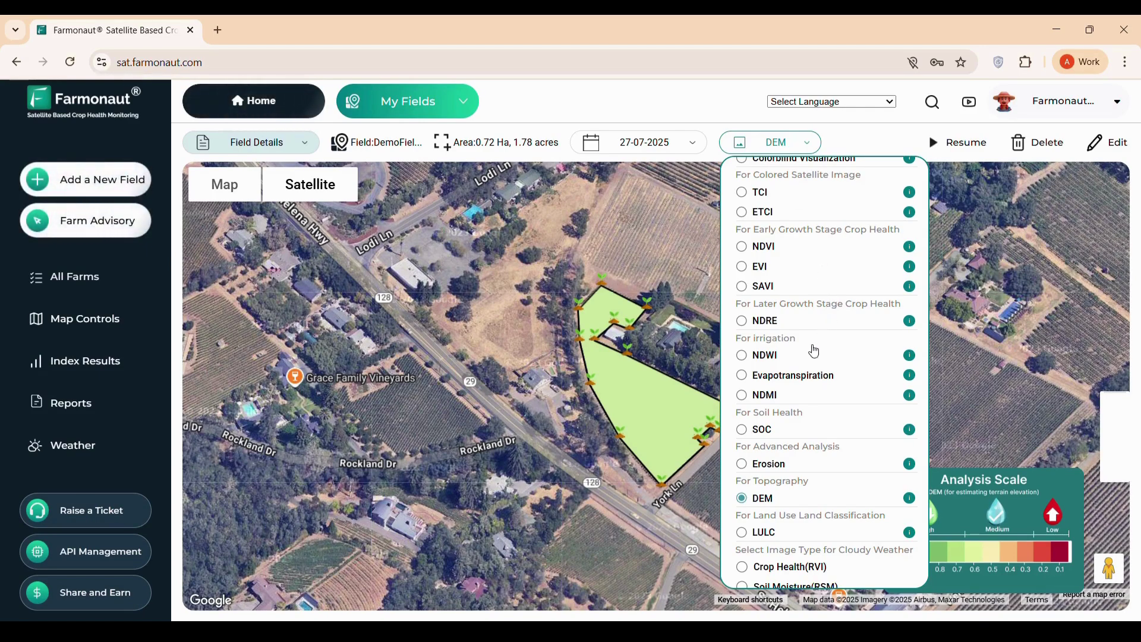
scroll(826, 401, down, 1)
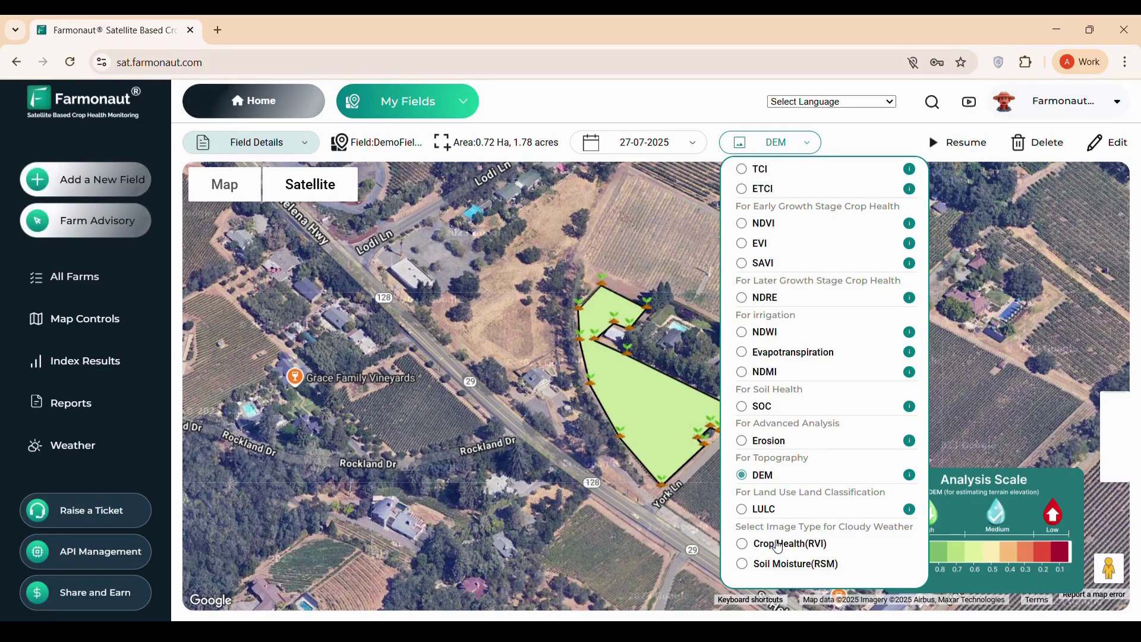
click(746, 549)
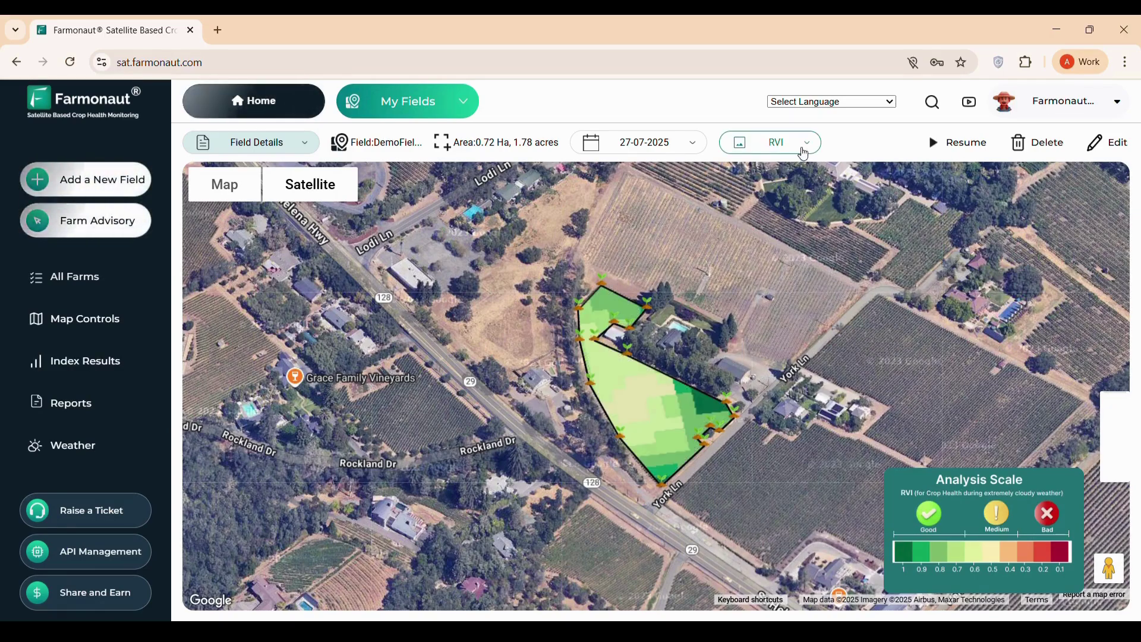
Open the personalized farm advisory report, then close it to reveal the Detailed Scientific Report.
click(91, 399)
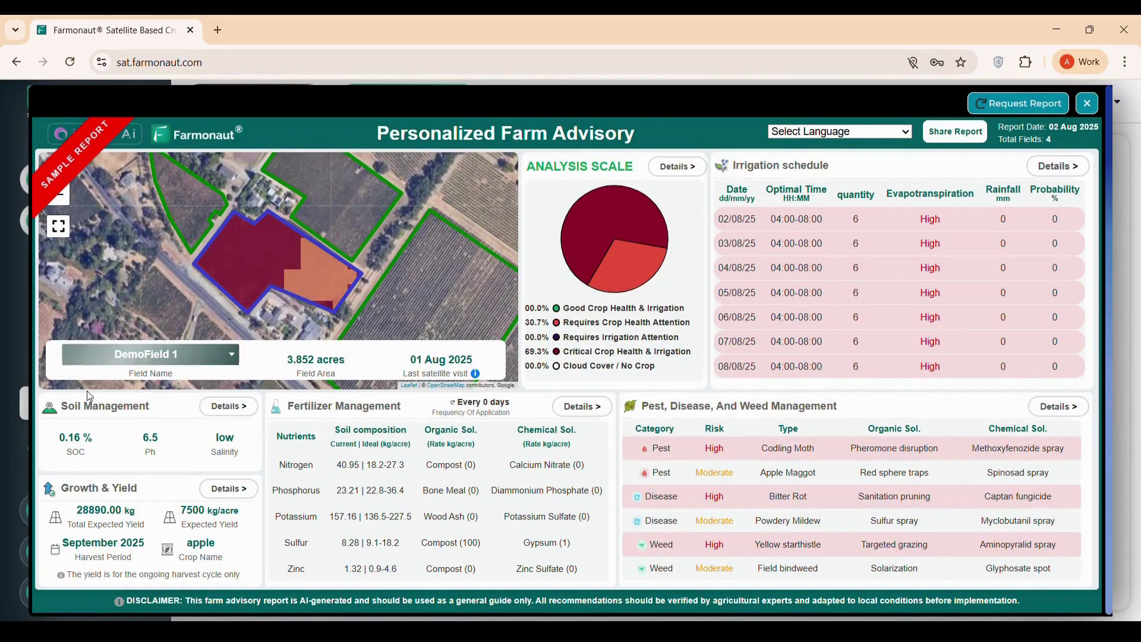
click(1086, 108)
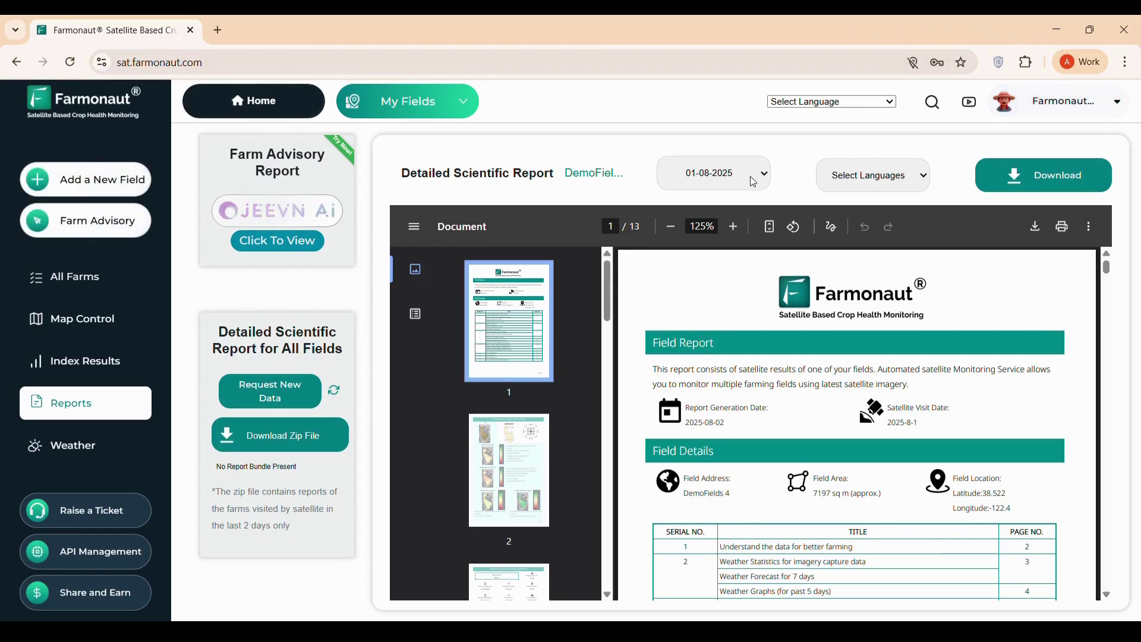
Download the Detailed Scientific Report PDF and scroll to its page-2 NDVI and NDWI maps.
click(1030, 173)
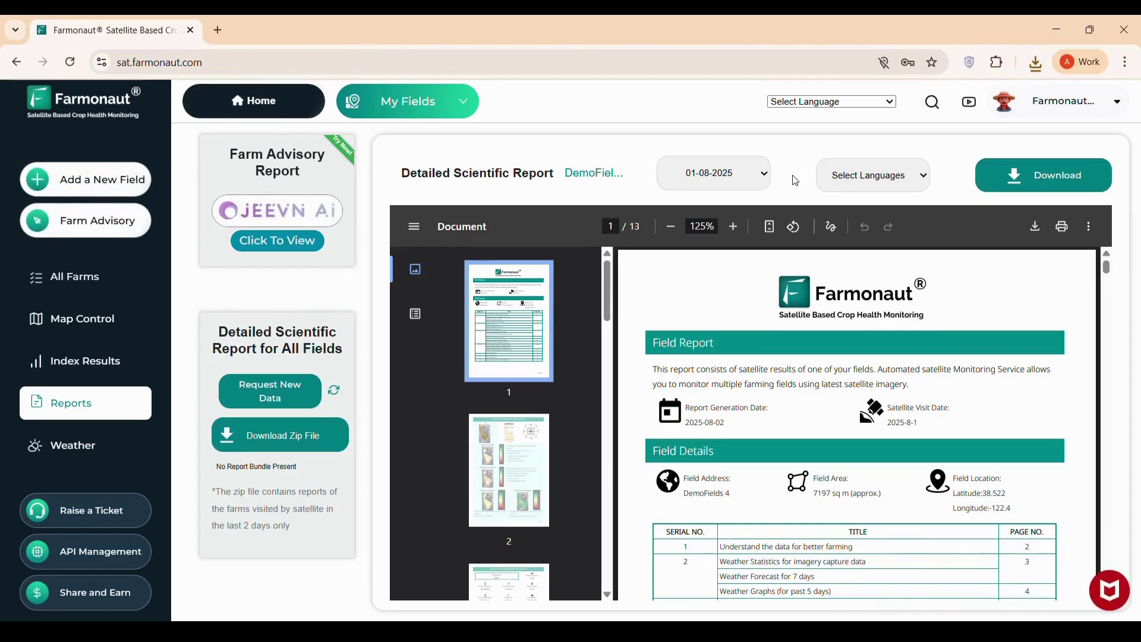
scroll(843, 373, down, 1)
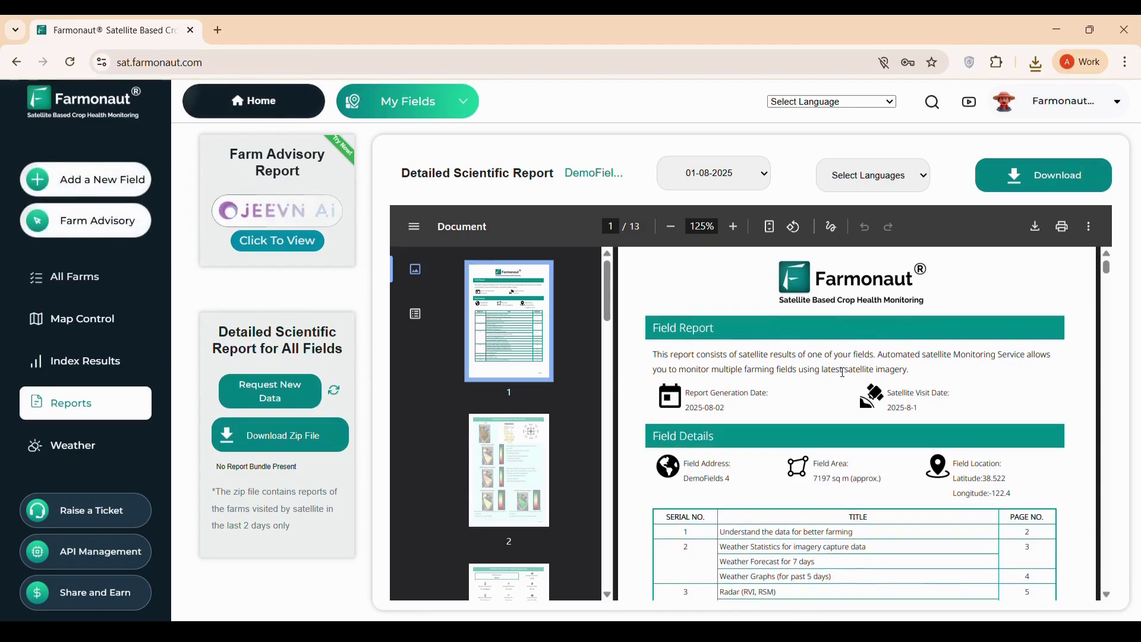
scroll(843, 372, down, 2)
scroll(843, 373, down, 10)
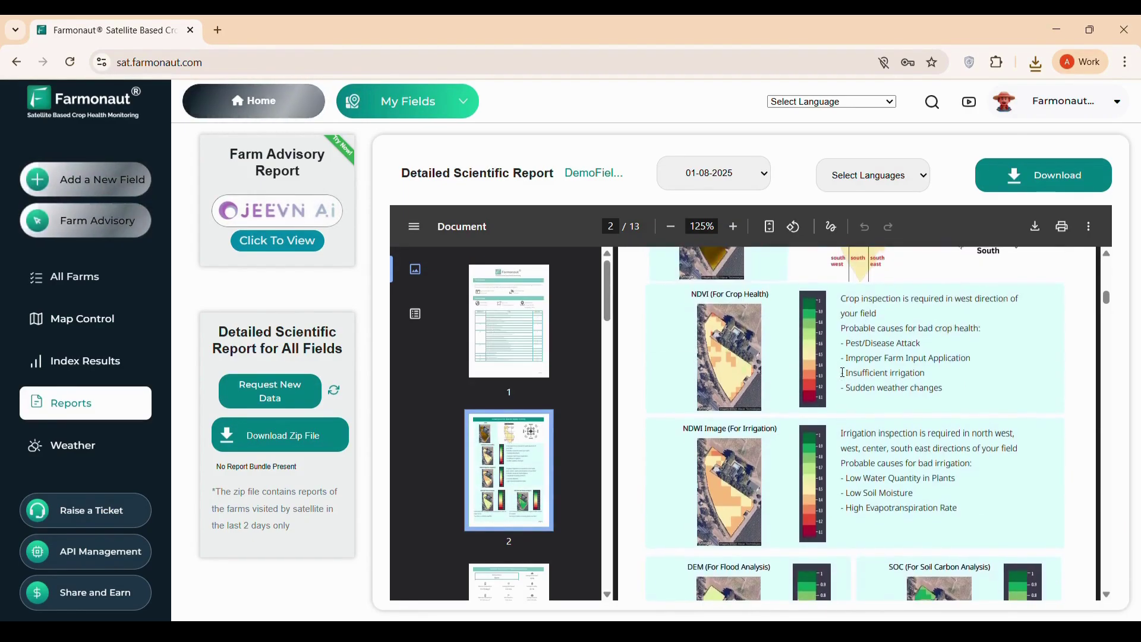
scroll(843, 373, down, 2)
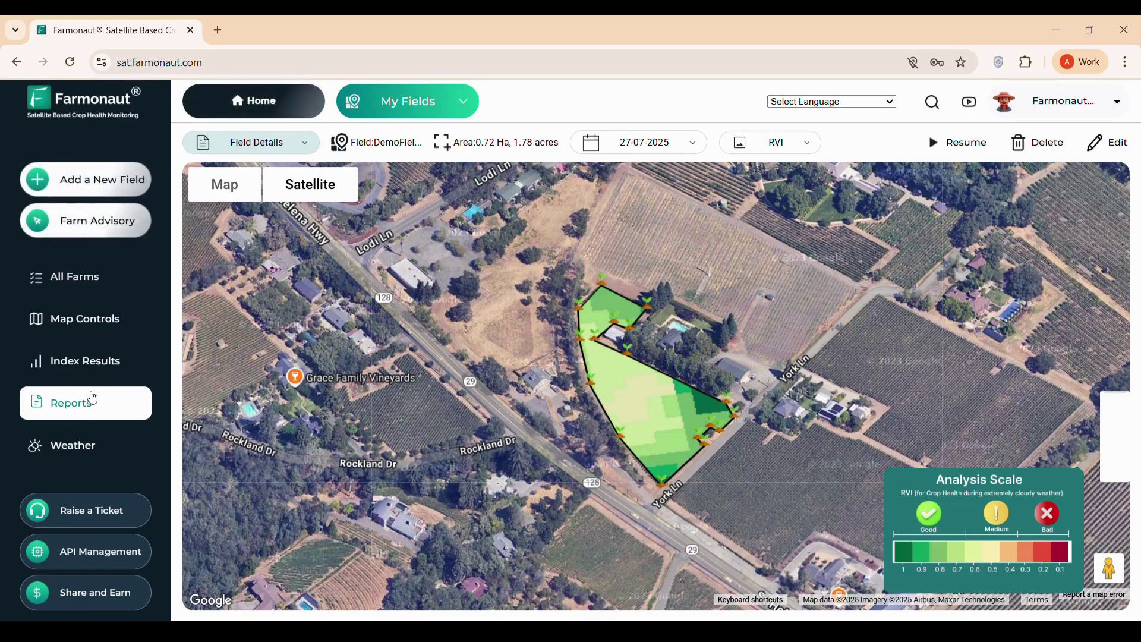
Enter 04-08-2025 as the historical satellite data request date, then cancel sending the request.
click(86, 400)
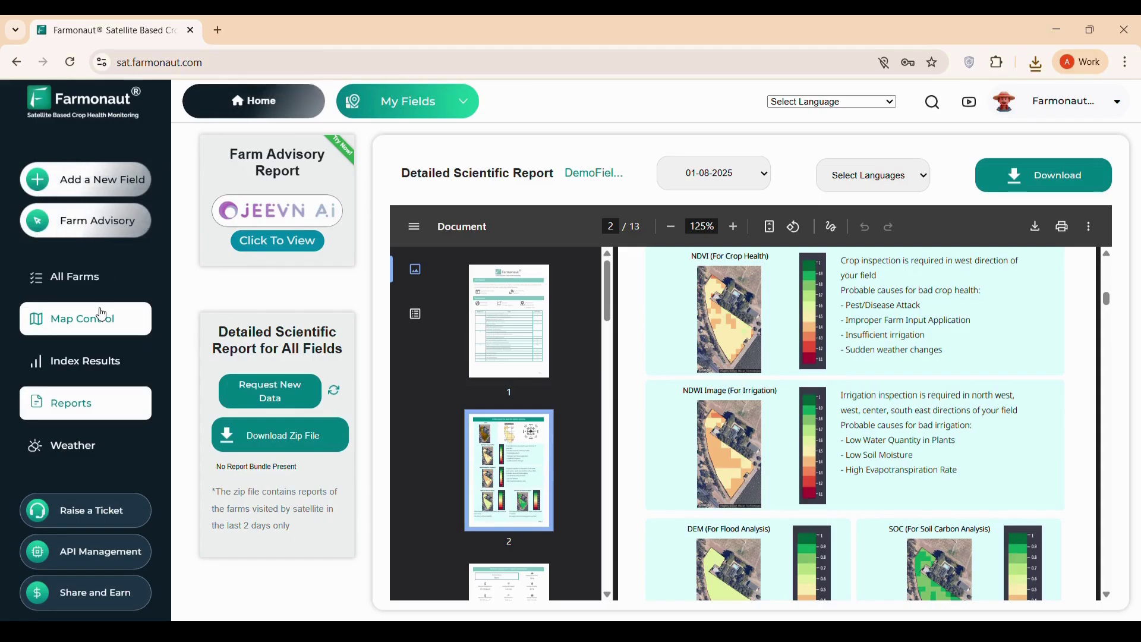
click(103, 315)
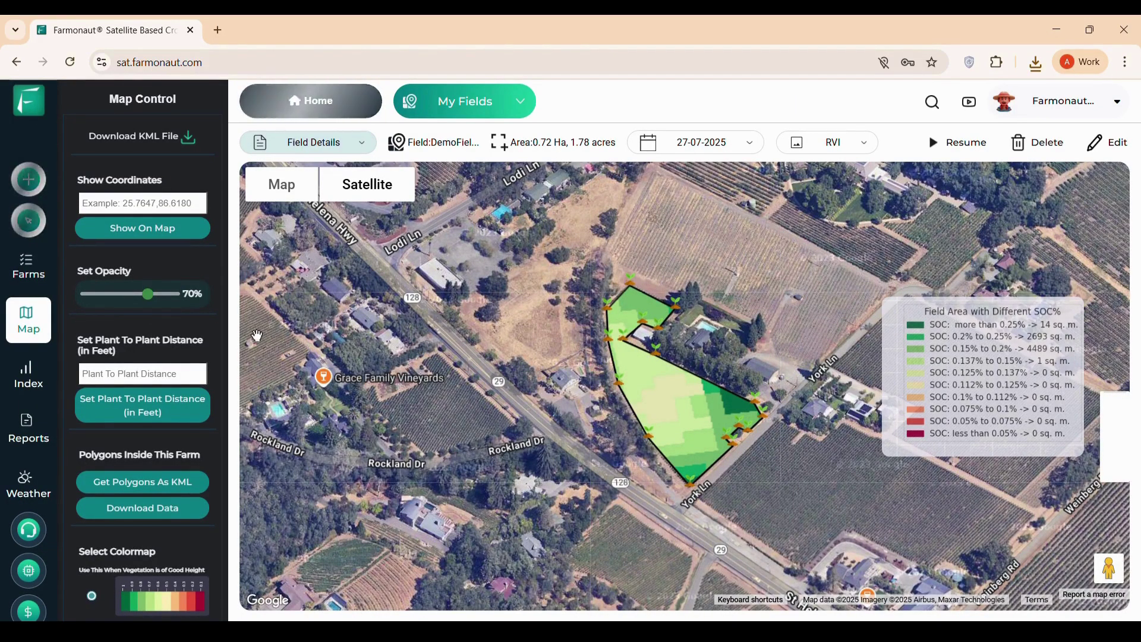
scroll(132, 361, down, 8)
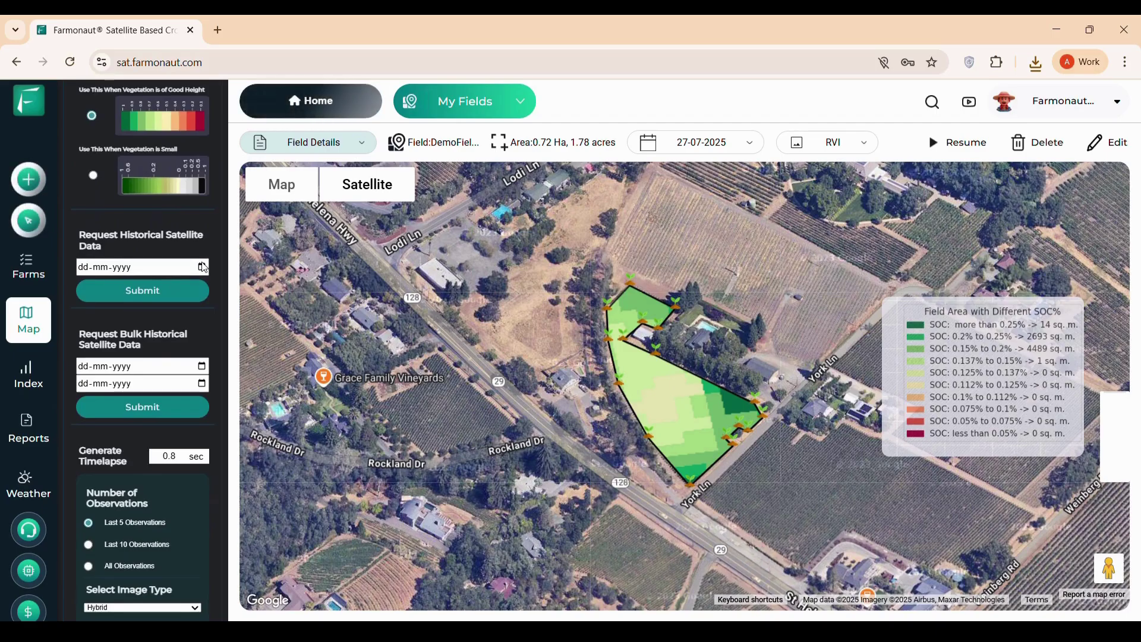
text(04082025)
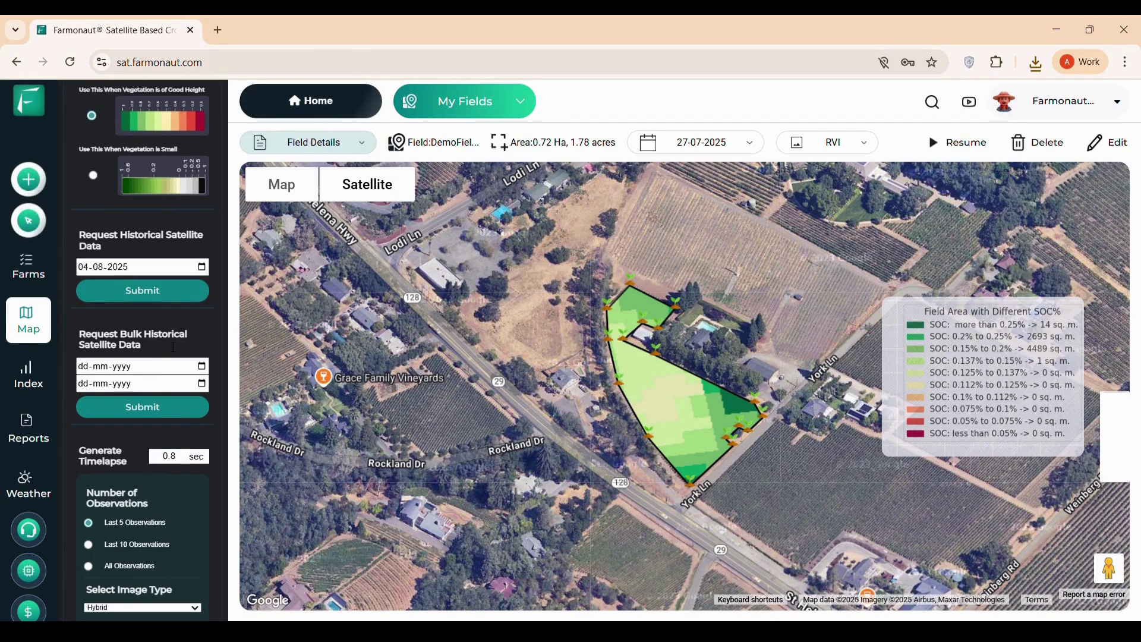
click(143, 291)
click(612, 453)
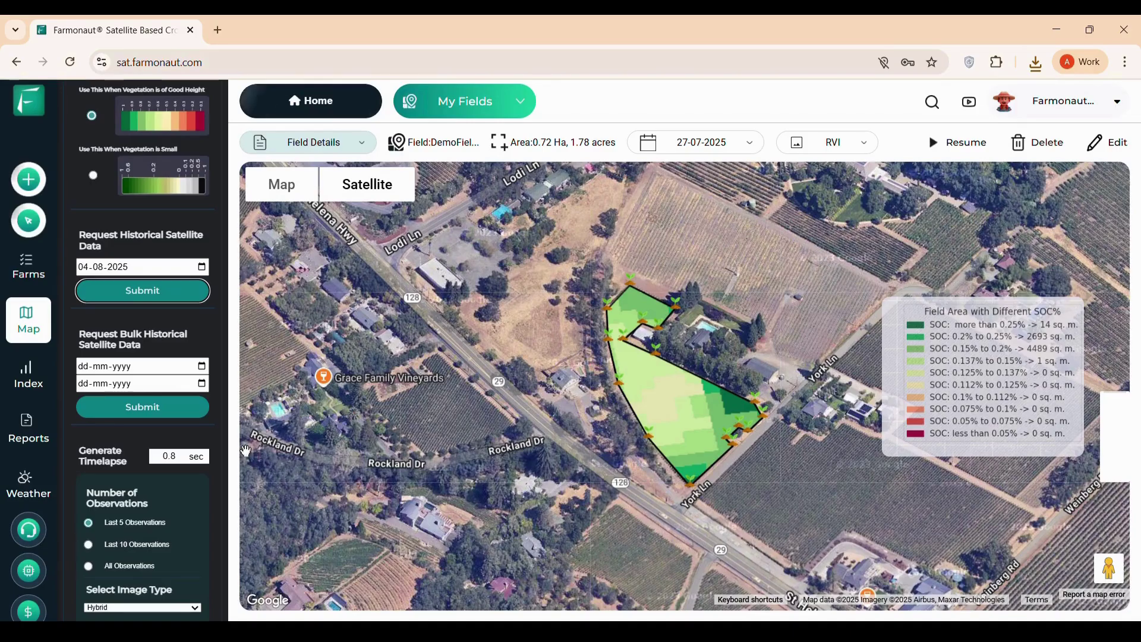
Bring up the Index Results charts of NDVI and NDWI time series.
scroll(126, 480, down, 4)
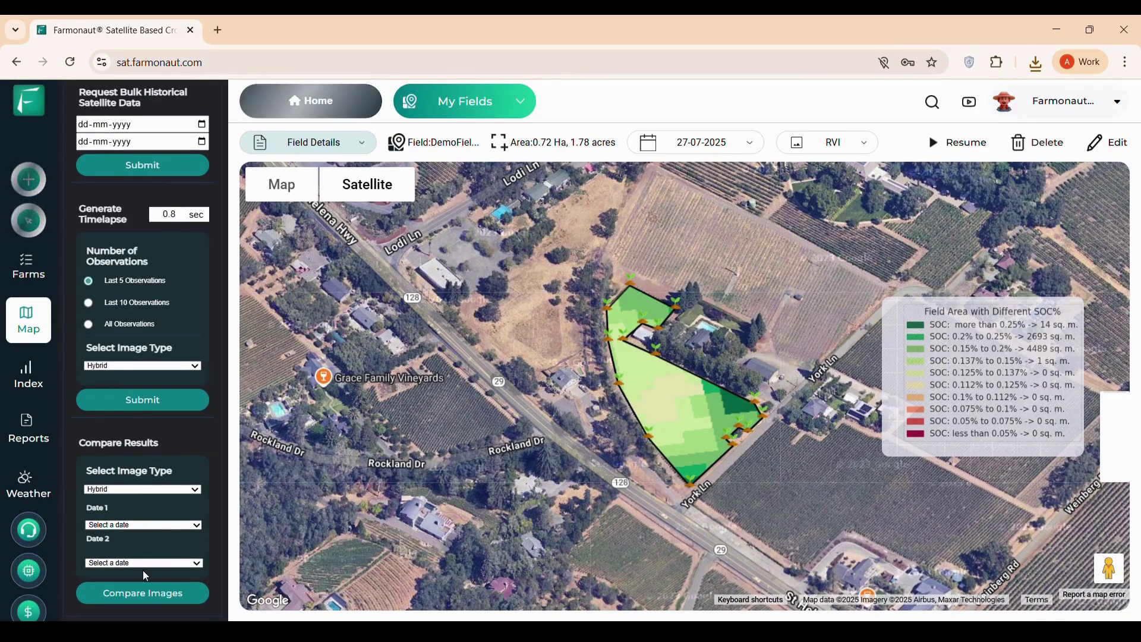
scroll(146, 575, up, 2)
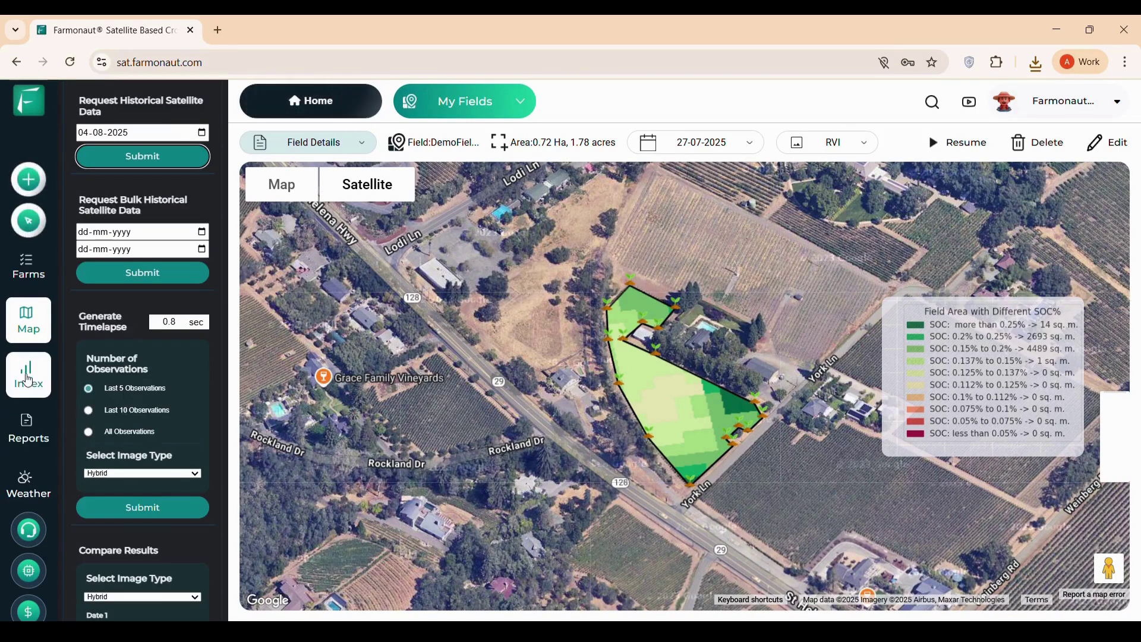
click(28, 378)
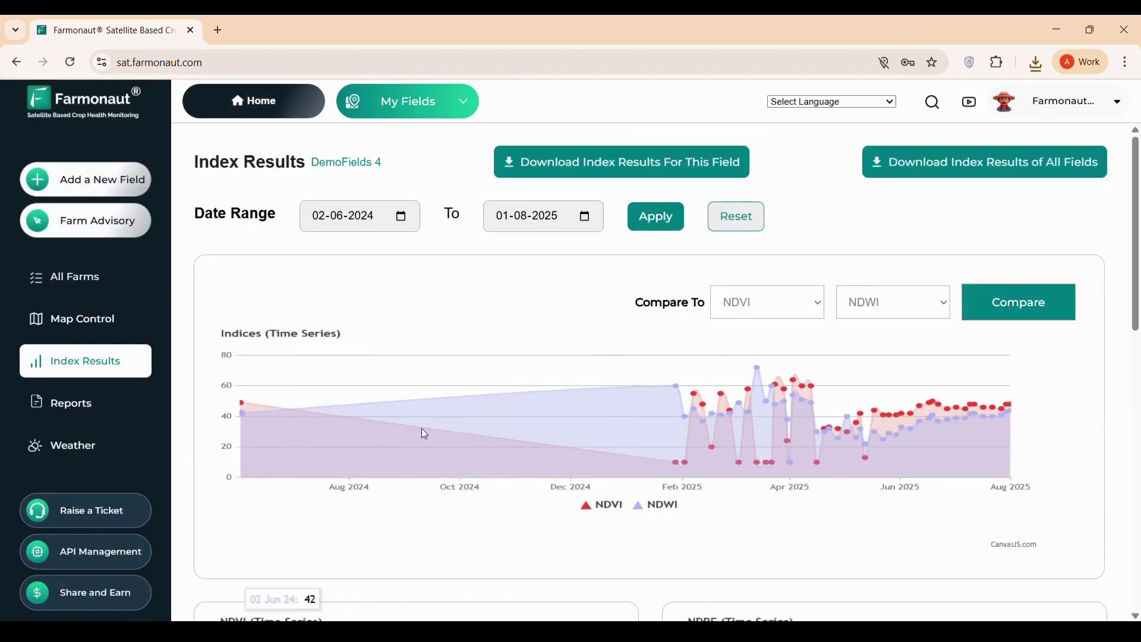
Preview the indices chart enlarged, review the per-index charts, then show the field's weather forecast.
click(382, 363)
click(1059, 182)
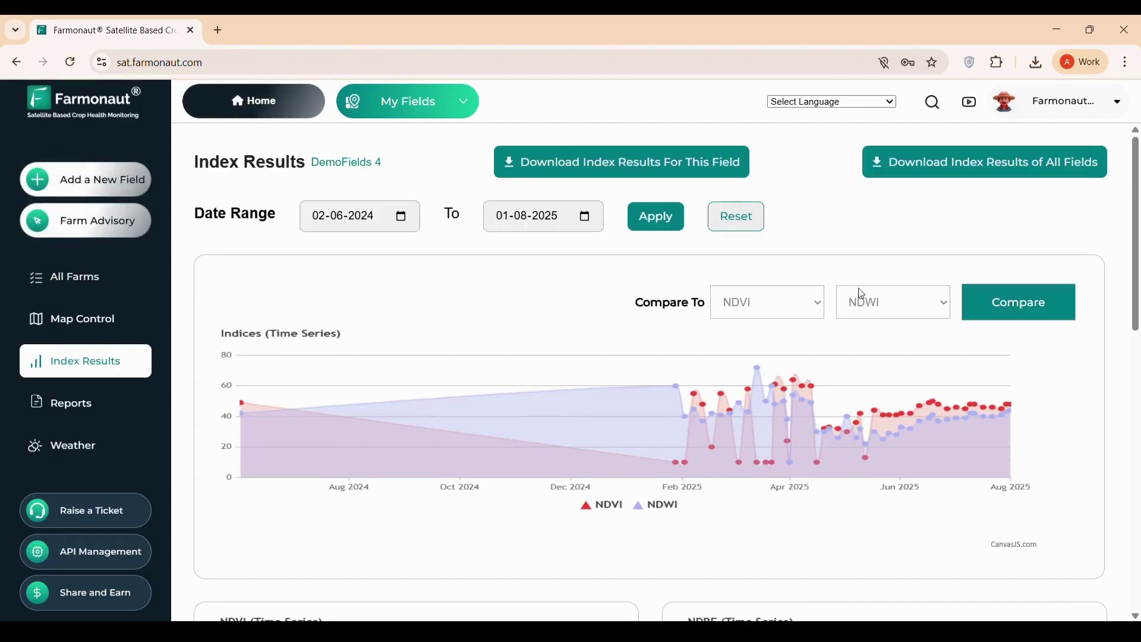
scroll(849, 304, down, 10)
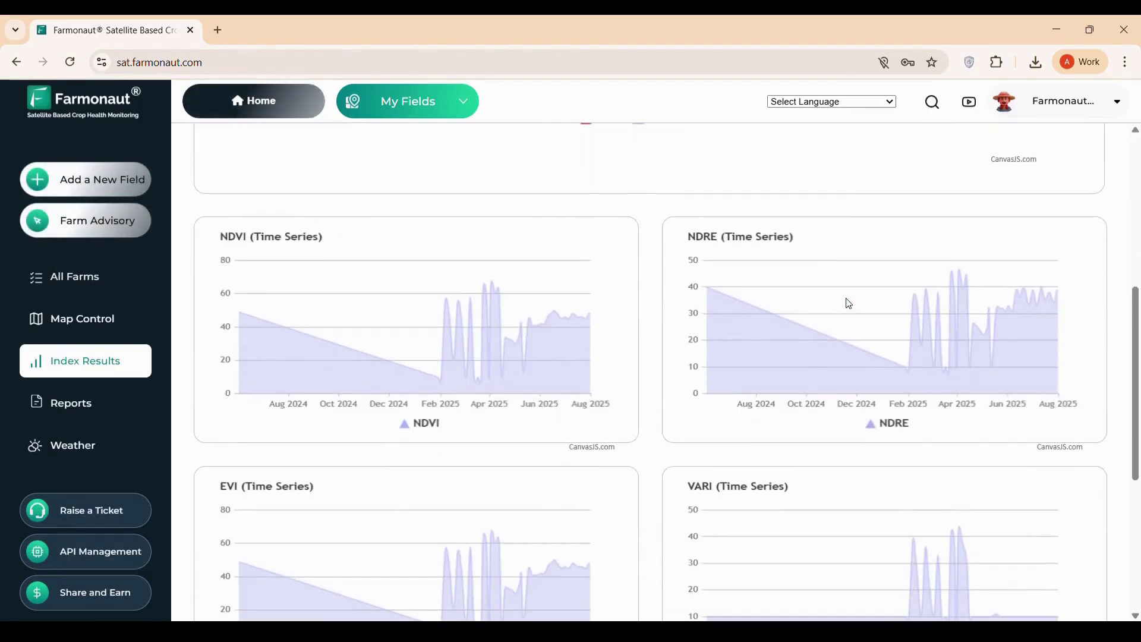
click(104, 445)
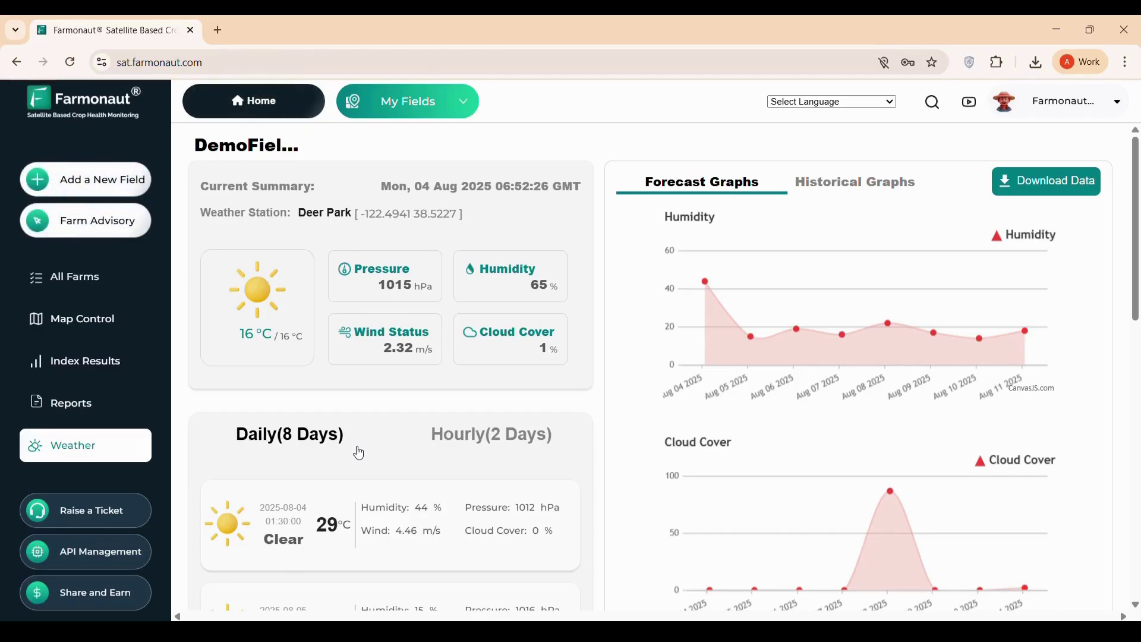
Leave the Weather page for the home map with the 01-08-2025 NDVI layer.
scroll(359, 453, down, 3)
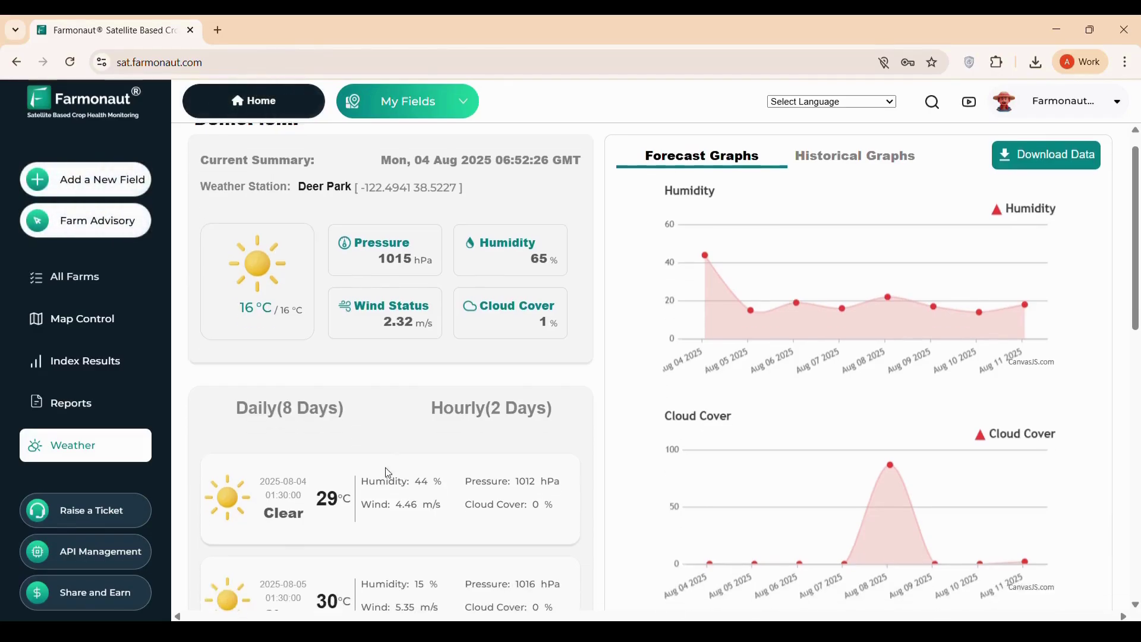
click(283, 106)
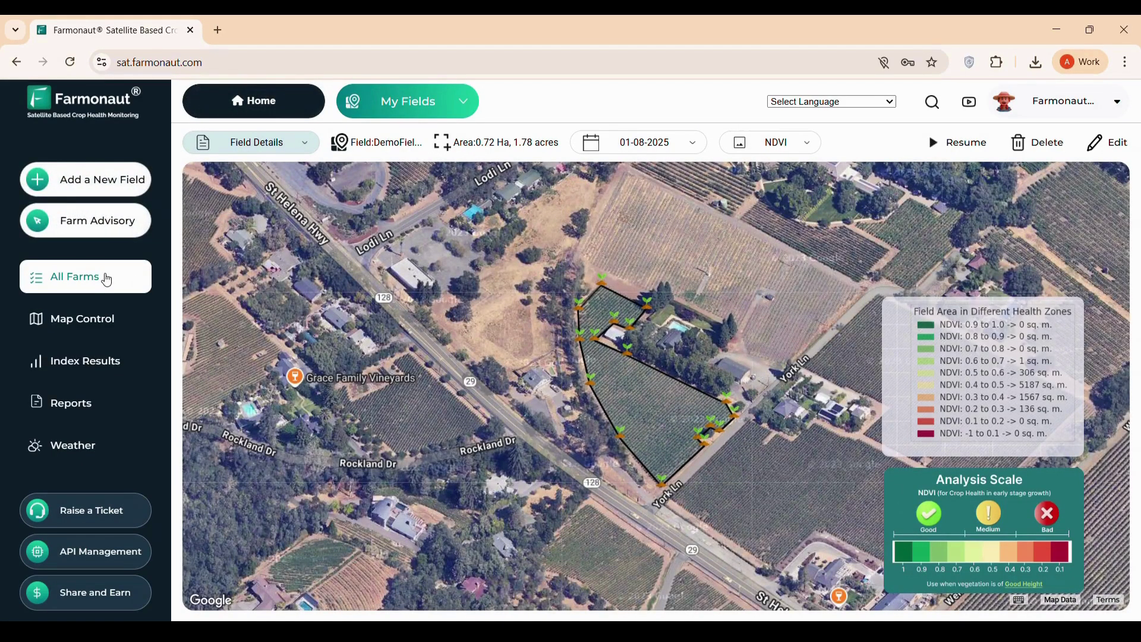
Filter All Farms to Deleted farms and restore the first test_field farm.
click(108, 280)
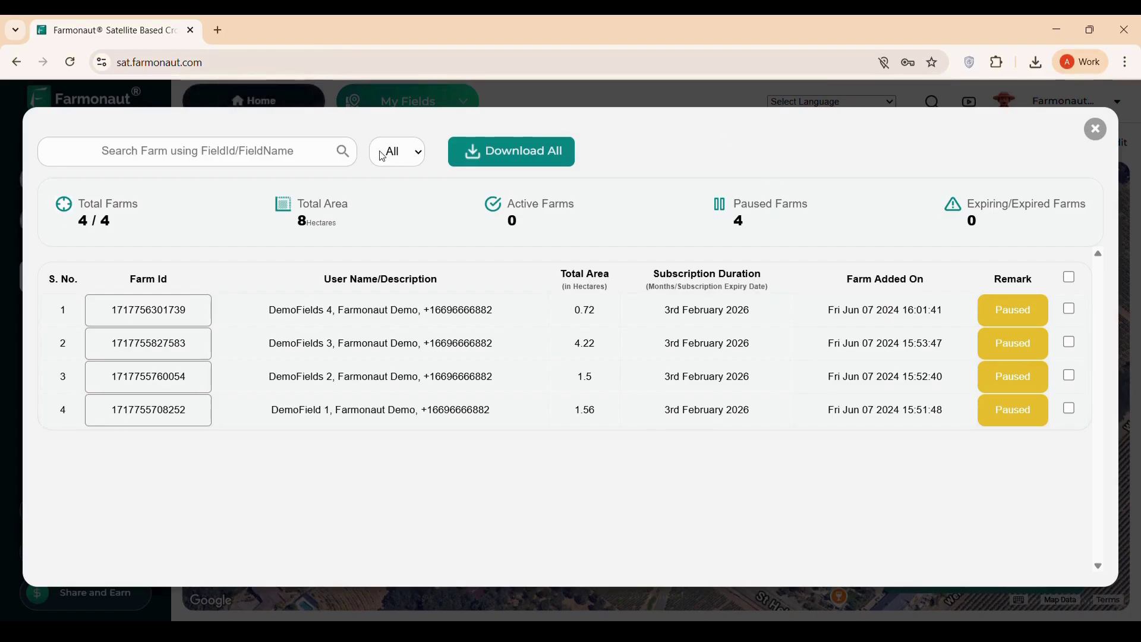
click(389, 198)
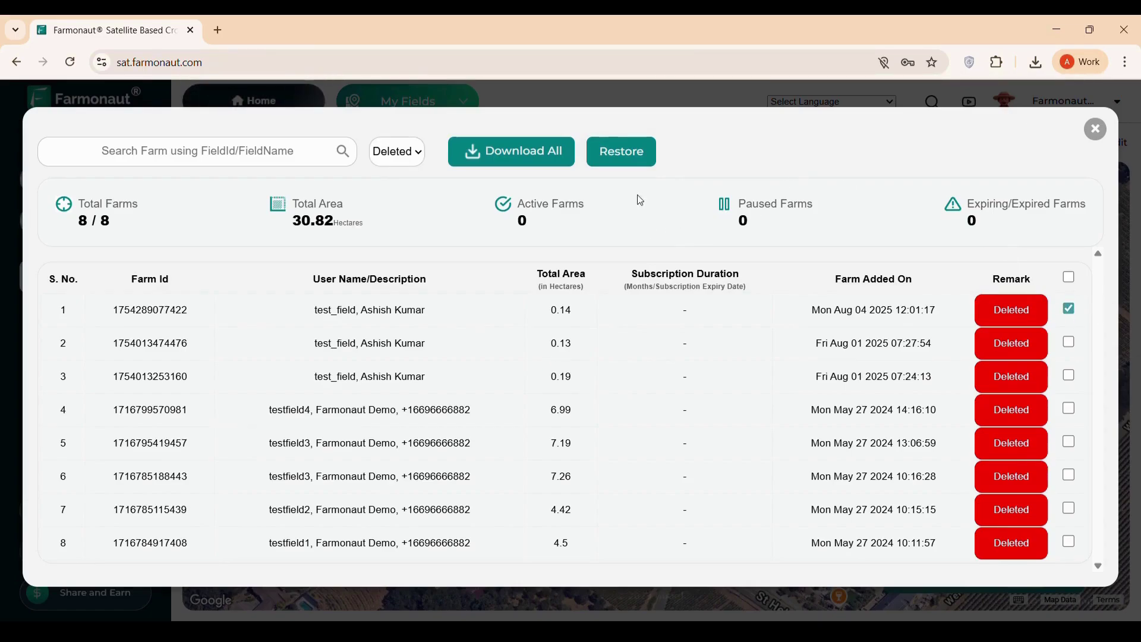
click(649, 162)
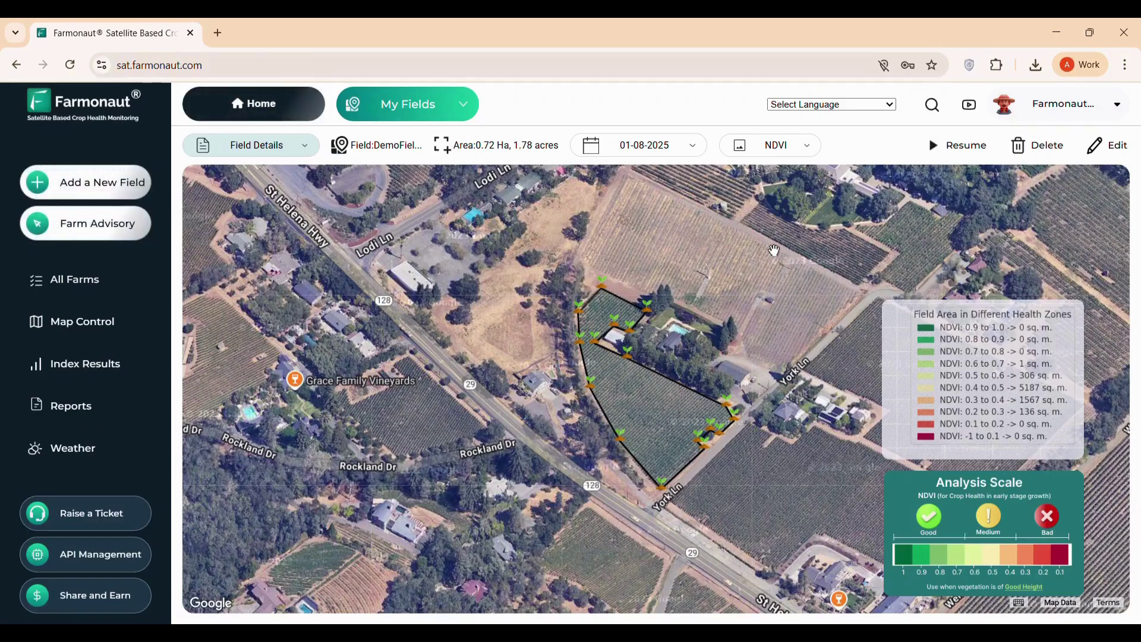